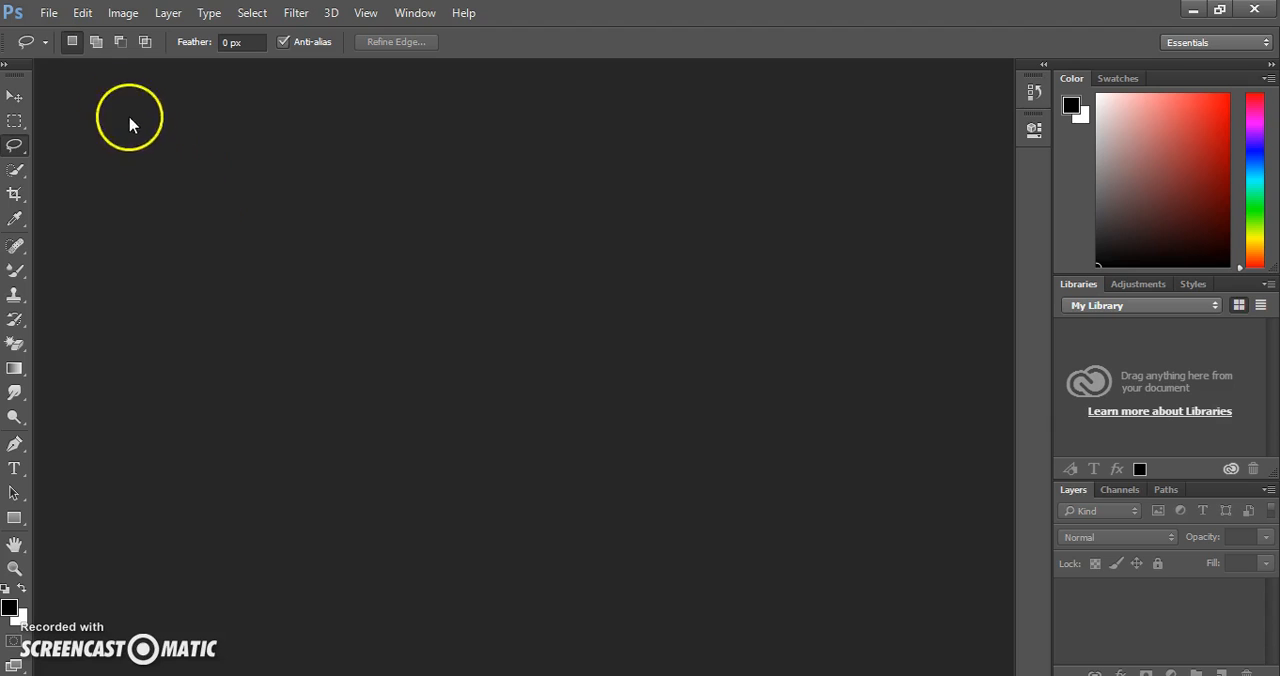
Open the image file gulls from the Instructions folder.
{"action": "left_click", "coordinate": [52, 14]}
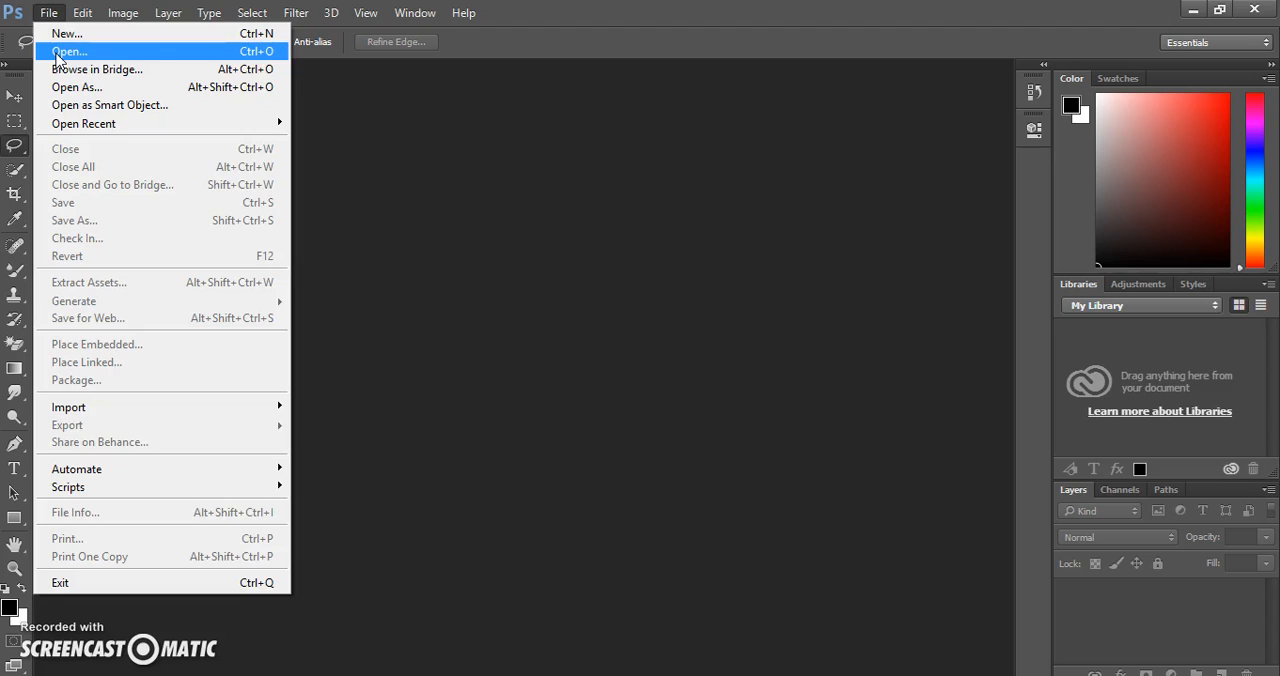
{"action": "left_click", "coordinate": [57, 60]}
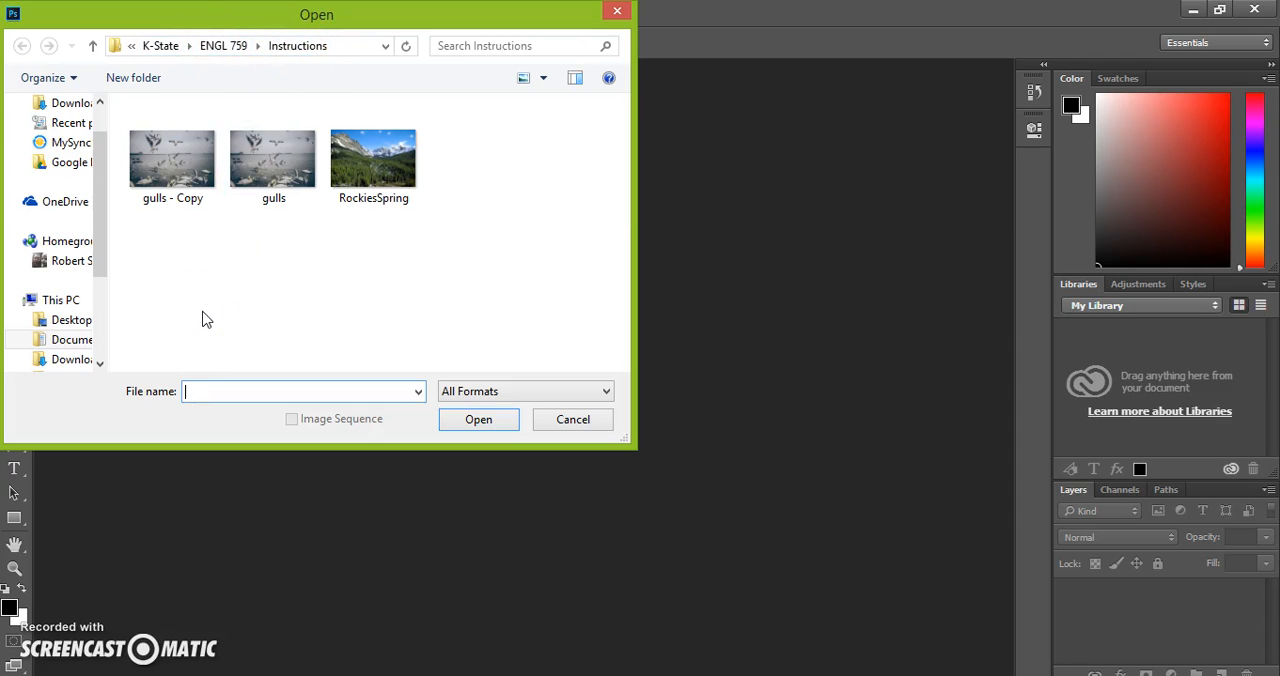
{"action": "left_click", "coordinate": [300, 160]}
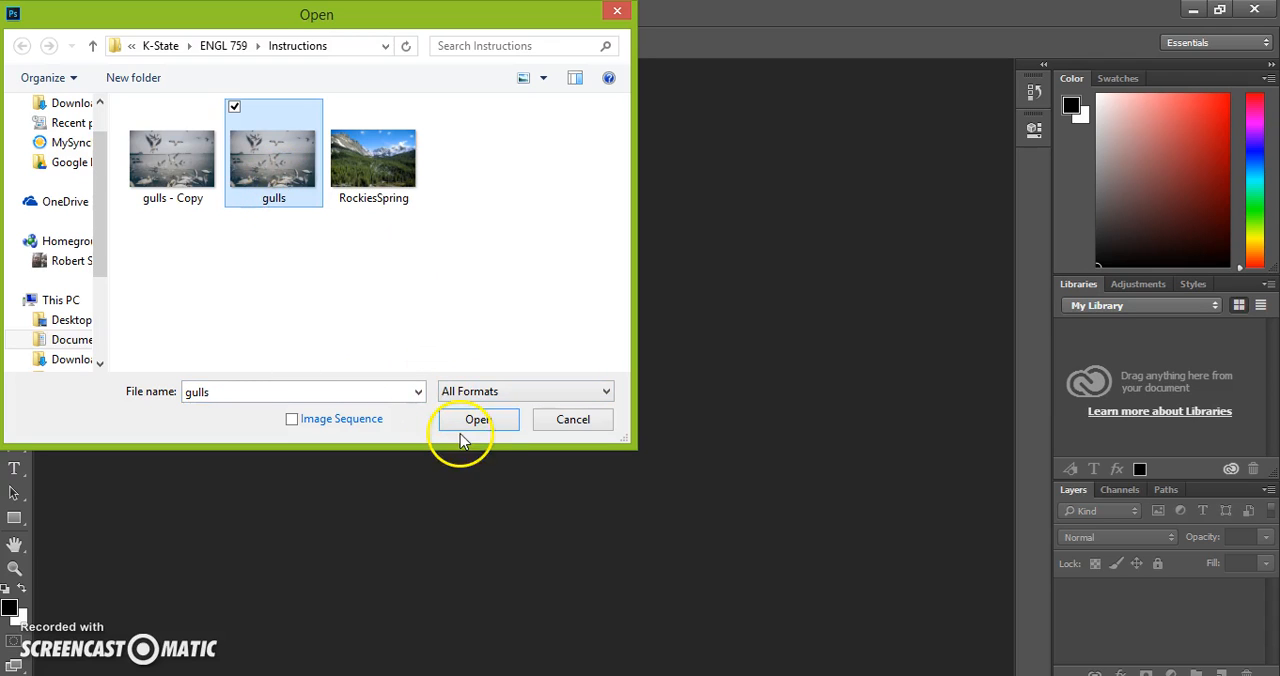
{"action": "left_click", "coordinate": [486, 422]}
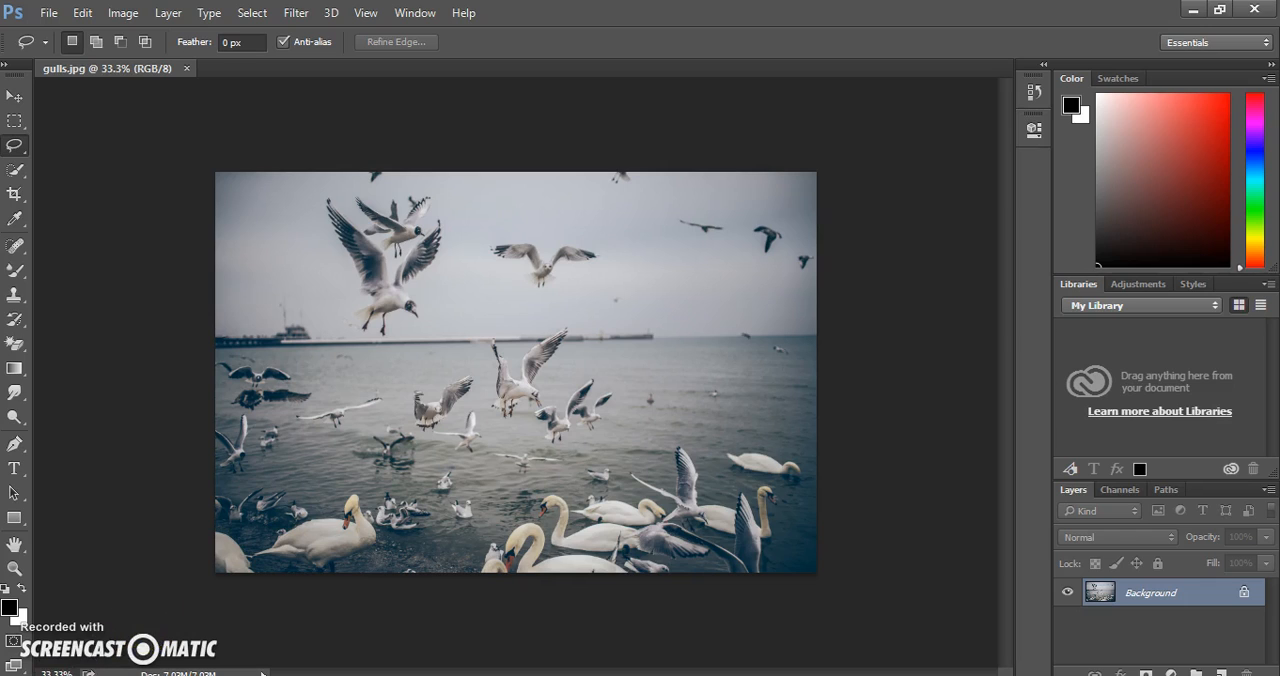
Magnify the image to 80% and bring the gulls flying in the sky above the pier into view.
{"action": "left_click", "coordinate": [63, 671]}
{"action": "left_click", "coordinate": [63, 671]}
{"action": "key", "text": "BackSpace"}
{"action": "key", "text": "BackSpace"}
{"action": "key", "text": "BackSpace"}
{"action": "key", "text": "BackSpace"}
{"action": "type", "text": "50"}
{"action": "key", "text": "Return"}
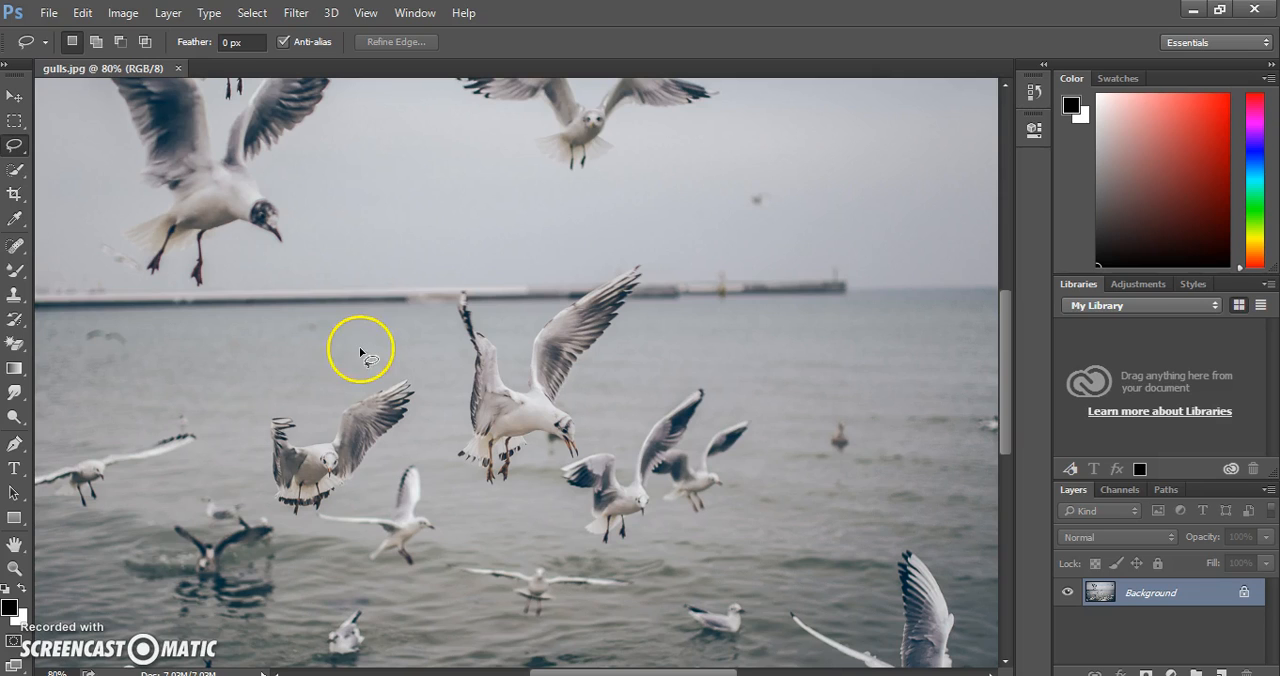
{"action": "left_click_drag", "start_coordinate": [1011, 327], "coordinate": [1011, 272]}
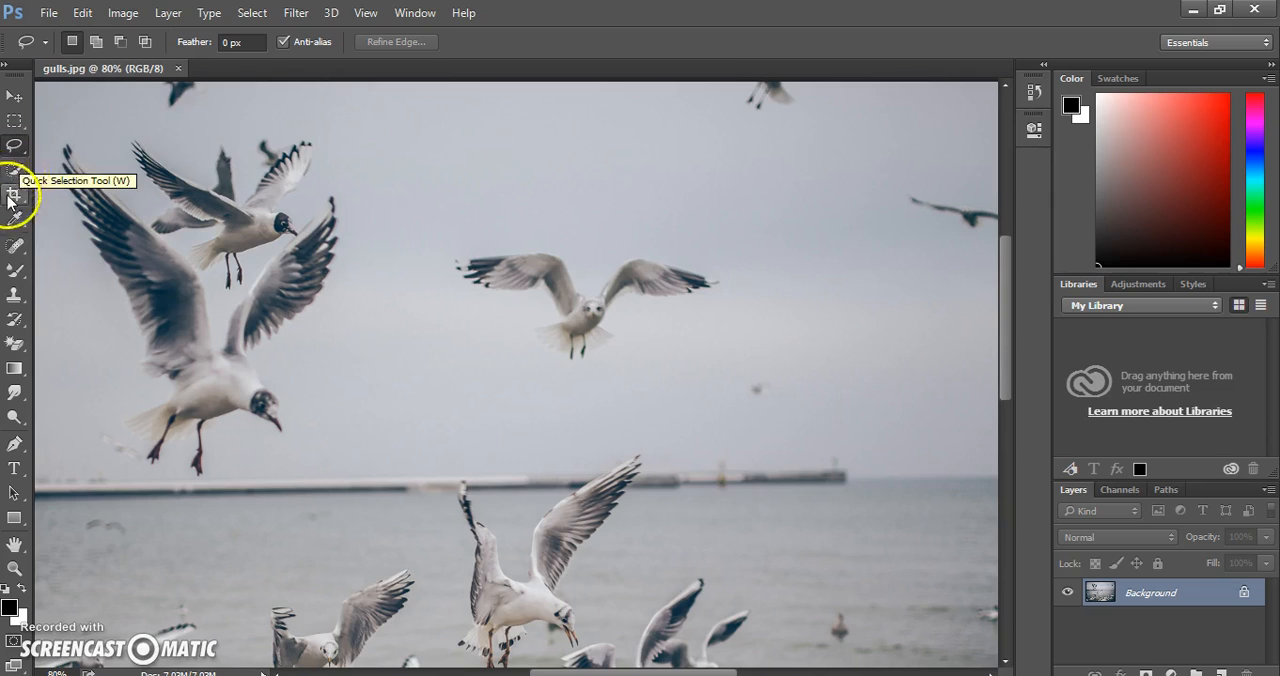
Paint sampled sky over the right-hand wing of the lone gull in mid-sky with the Clone Stamp tool.
{"action": "left_click", "coordinate": [21, 302]}
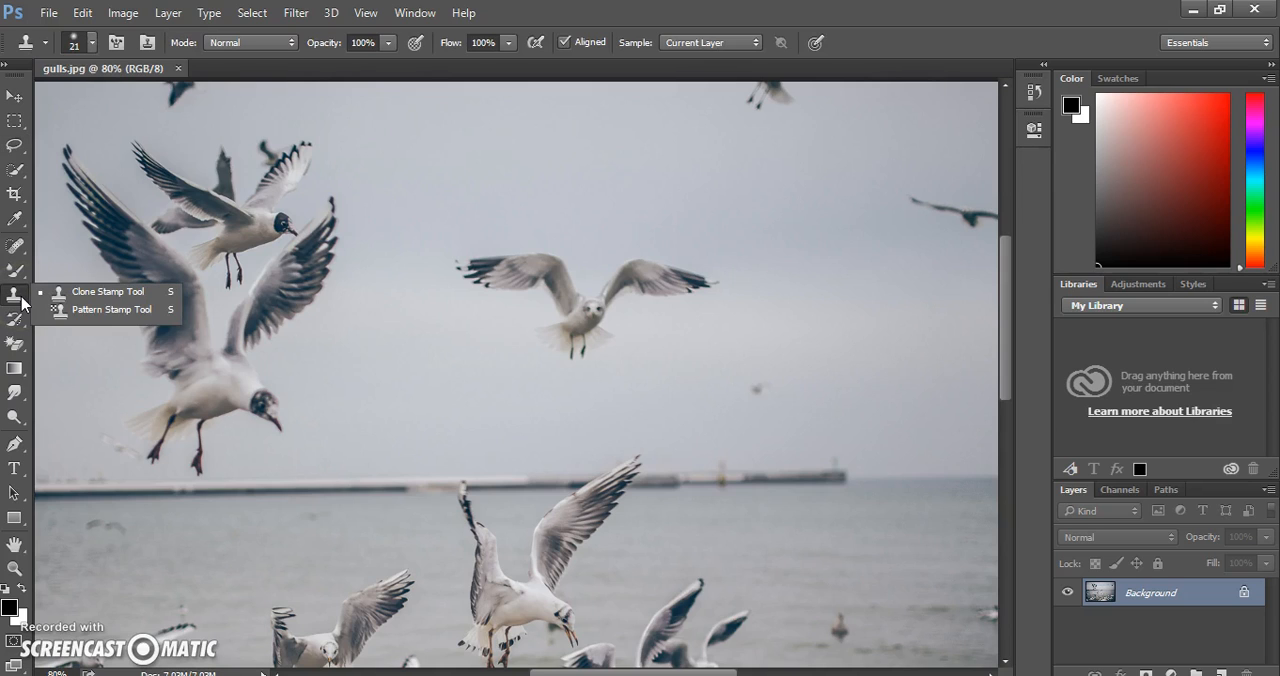
{"action": "left_click", "coordinate": [123, 291]}
{"action": "left_click_drag", "start_coordinate": [250, 288], "coordinate": [296, 291]}
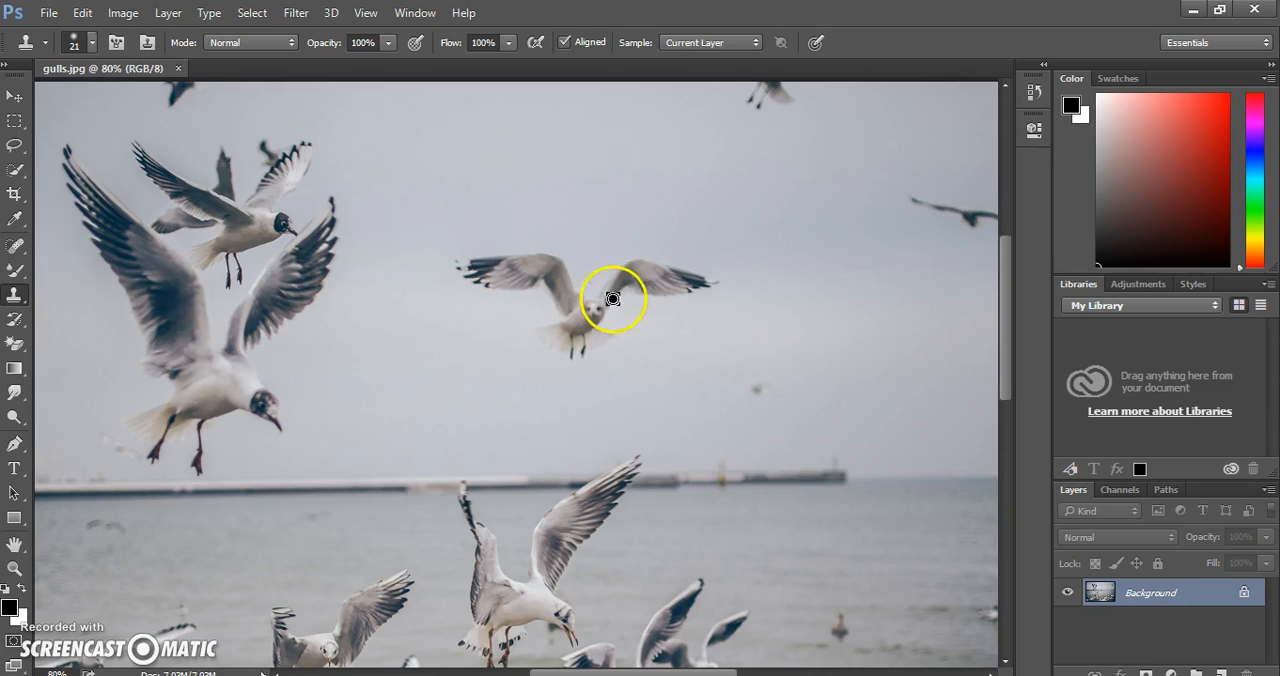
{"action": "left_click", "coordinate": [788, 287], "text": "alt"}
{"action": "mouse_move", "coordinate": [700, 280]}
{"action": "left_mouse_down"}
{"action": "mouse_move", "coordinate": [465, 263]}
{"action": "mouse_move", "coordinate": [508, 280]}
{"action": "mouse_move", "coordinate": [677, 283]}
{"action": "mouse_move", "coordinate": [571, 292]}
{"action": "mouse_move", "coordinate": [708, 291]}
{"action": "left_mouse_up"}
{"action": "left_click", "coordinate": [772, 285], "text": "alt"}
{"action": "left_click", "coordinate": [774, 280], "text": "alt"}
{"action": "left_click", "coordinate": [783, 291], "text": "alt"}
{"action": "left_click", "coordinate": [757, 285], "text": "alt"}
{"action": "mouse_move", "coordinate": [688, 278]}
{"action": "left_mouse_down"}
{"action": "mouse_move", "coordinate": [671, 274]}
{"action": "mouse_move", "coordinate": [717, 284]}
{"action": "left_mouse_up"}
{"action": "left_click", "coordinate": [713, 288]}
{"action": "mouse_move", "coordinate": [660, 284]}
{"action": "left_mouse_down"}
{"action": "mouse_move", "coordinate": [663, 271]}
{"action": "mouse_move", "coordinate": [673, 293]}
{"action": "mouse_move", "coordinate": [651, 276]}
{"action": "mouse_move", "coordinate": [636, 286]}
{"action": "mouse_move", "coordinate": [668, 266]}
{"action": "mouse_move", "coordinate": [676, 273]}
{"action": "mouse_move", "coordinate": [643, 289]}
{"action": "mouse_move", "coordinate": [652, 298]}
{"action": "mouse_move", "coordinate": [711, 294]}
{"action": "left_mouse_up"}
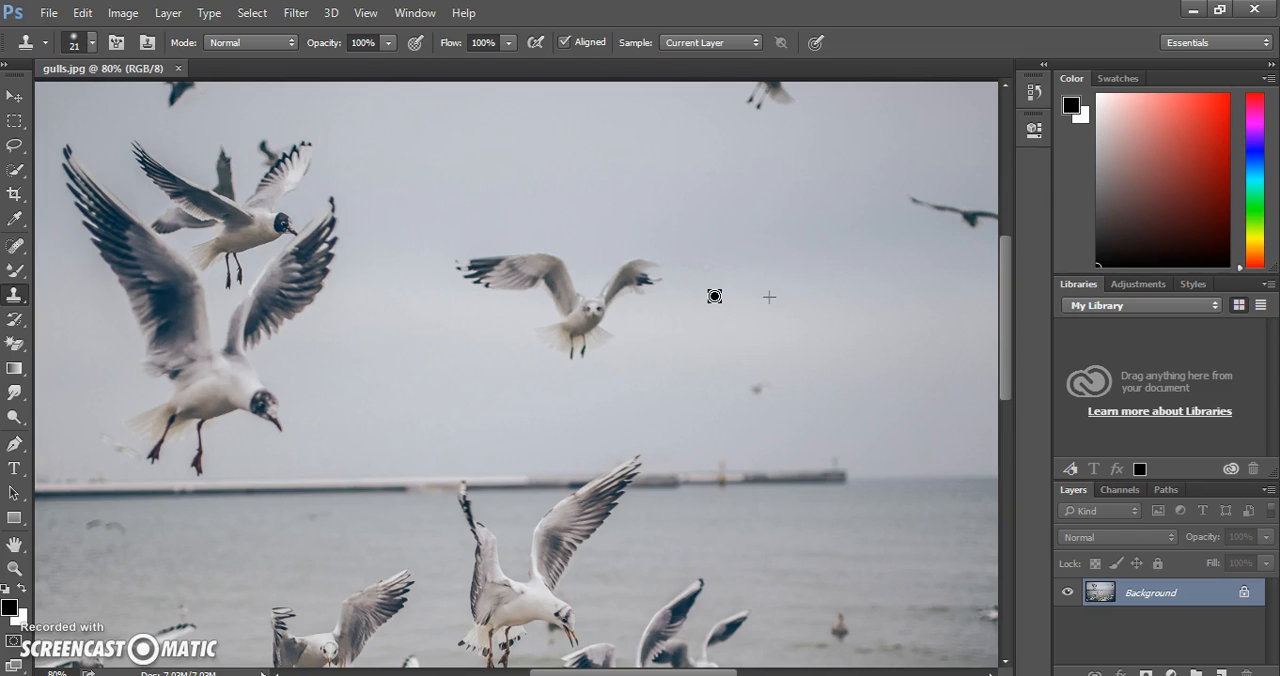
{"action": "left_click_drag", "start_coordinate": [714, 296], "coordinate": [714, 296]}
{"action": "left_click", "coordinate": [712, 273], "text": "alt"}
{"action": "mouse_move", "coordinate": [654, 266]}
{"action": "left_mouse_down"}
{"action": "mouse_move", "coordinate": [631, 287]}
{"action": "mouse_move", "coordinate": [652, 287]}
{"action": "mouse_move", "coordinate": [637, 293]}
{"action": "mouse_move", "coordinate": [674, 281]}
{"action": "mouse_move", "coordinate": [631, 261]}
{"action": "mouse_move", "coordinate": [606, 289]}
{"action": "mouse_move", "coordinate": [638, 297]}
{"action": "mouse_move", "coordinate": [606, 296]}
{"action": "mouse_move", "coordinate": [662, 271]}
{"action": "mouse_move", "coordinate": [643, 260]}
{"action": "mouse_move", "coordinate": [619, 276]}
{"action": "mouse_move", "coordinate": [629, 263]}
{"action": "mouse_move", "coordinate": [689, 263]}
{"action": "left_mouse_up"}
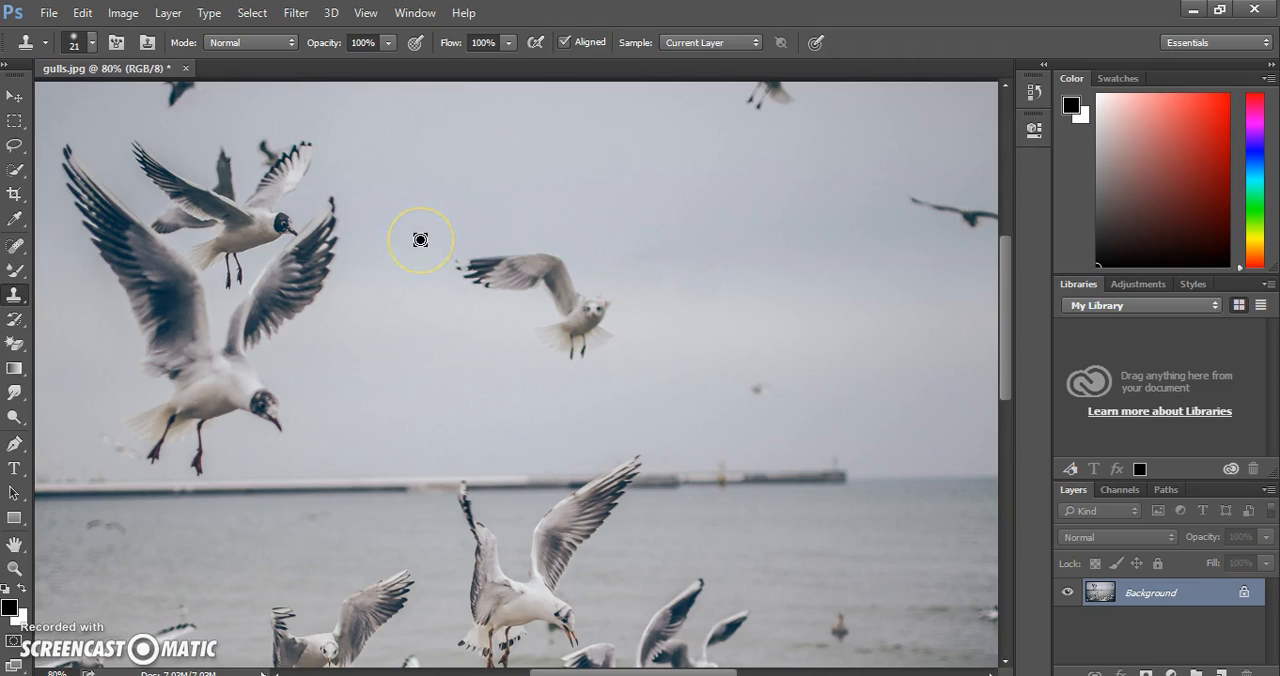
Clone nearby sky over the left-hand wing of the mid-sky gull, from its tip in to the body.
{"action": "mouse_move", "coordinate": [420, 240]}
{"action": "left_mouse_down"}
{"action": "mouse_move", "coordinate": [500, 229]}
{"action": "mouse_move", "coordinate": [702, 241]}
{"action": "mouse_move", "coordinate": [625, 261]}
{"action": "left_mouse_up"}
{"action": "left_click_drag", "start_coordinate": [413, 263], "coordinate": [455, 265]}
{"action": "mouse_move", "coordinate": [479, 253]}
{"action": "left_mouse_down"}
{"action": "mouse_move", "coordinate": [496, 255]}
{"action": "mouse_move", "coordinate": [474, 283]}
{"action": "mouse_move", "coordinate": [491, 271]}
{"action": "mouse_move", "coordinate": [486, 281]}
{"action": "left_mouse_up"}
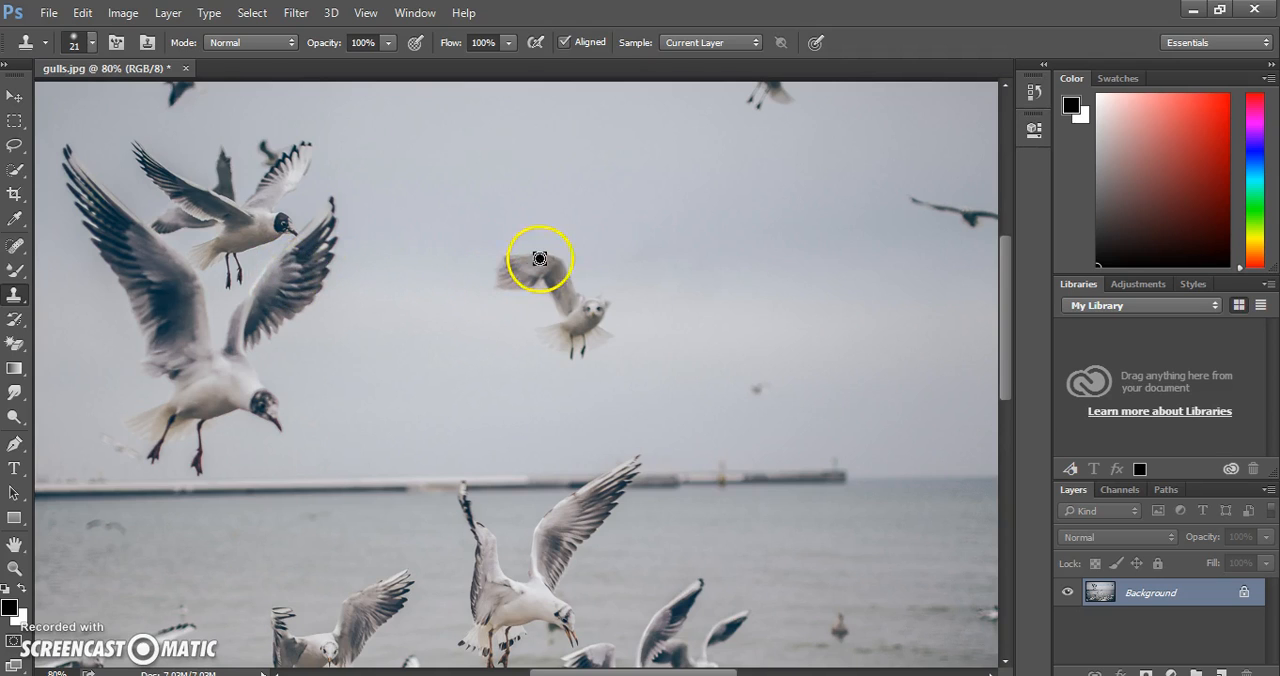
{"action": "left_click", "coordinate": [443, 289]}
{"action": "mouse_move", "coordinate": [492, 288]}
{"action": "left_mouse_down"}
{"action": "mouse_move", "coordinate": [506, 283]}
{"action": "mouse_move", "coordinate": [506, 257]}
{"action": "mouse_move", "coordinate": [511, 286]}
{"action": "mouse_move", "coordinate": [508, 260]}
{"action": "mouse_move", "coordinate": [523, 257]}
{"action": "left_mouse_up"}
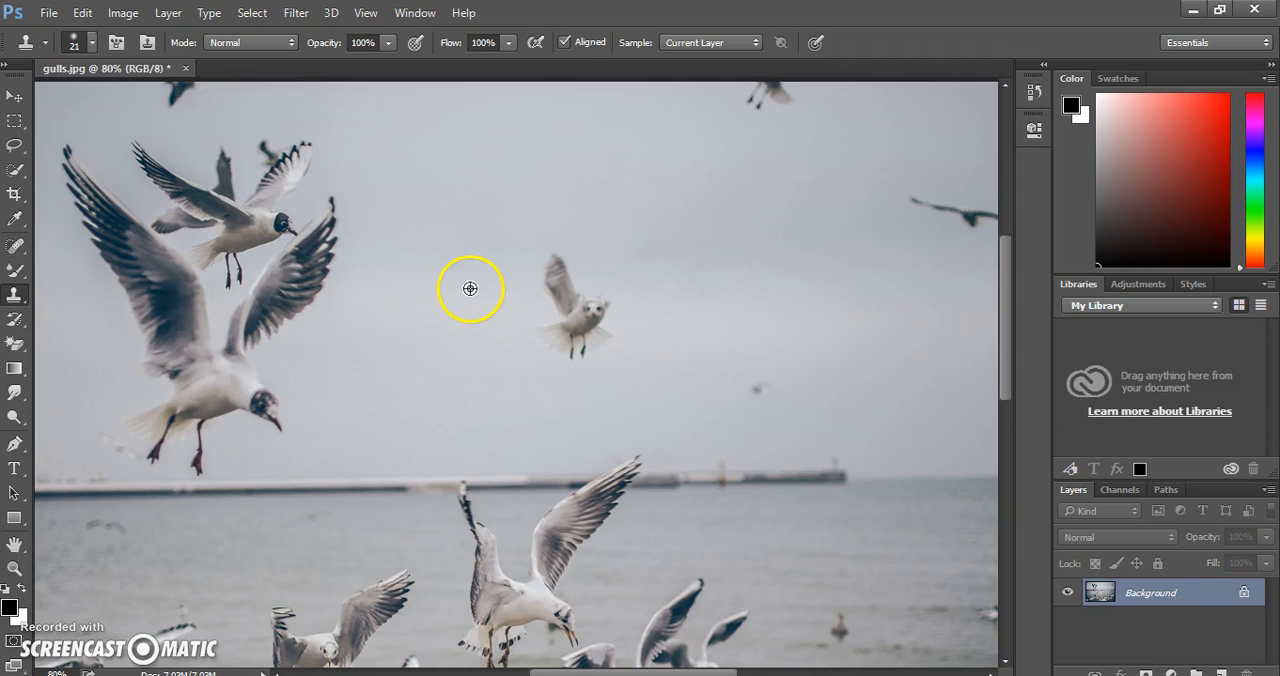
{"action": "mouse_move", "coordinate": [544, 273]}
{"action": "left_mouse_down"}
{"action": "mouse_move", "coordinate": [563, 260]}
{"action": "mouse_move", "coordinate": [537, 269]}
{"action": "mouse_move", "coordinate": [551, 289]}
{"action": "mouse_move", "coordinate": [570, 285]}
{"action": "mouse_move", "coordinate": [566, 275]}
{"action": "mouse_move", "coordinate": [537, 294]}
{"action": "mouse_move", "coordinate": [583, 297]}
{"action": "mouse_move", "coordinate": [551, 294]}
{"action": "mouse_move", "coordinate": [580, 306]}
{"action": "mouse_move", "coordinate": [555, 314]}
{"action": "mouse_move", "coordinate": [557, 291]}
{"action": "mouse_move", "coordinate": [538, 324]}
{"action": "left_mouse_up"}
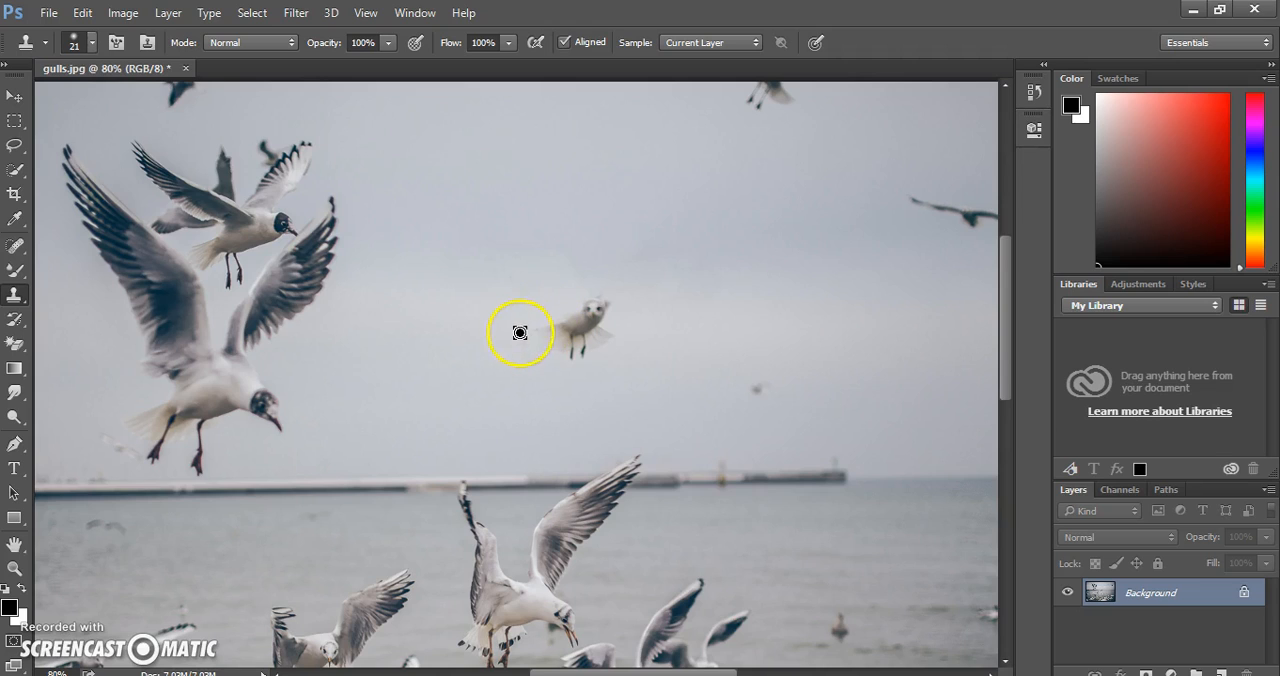
Clone sky over the remaining tail, feet, body and head of the mid-sky gull.
{"action": "left_click", "coordinate": [449, 360], "text": "alt"}
{"action": "left_click", "coordinate": [482, 358], "text": "alt"}
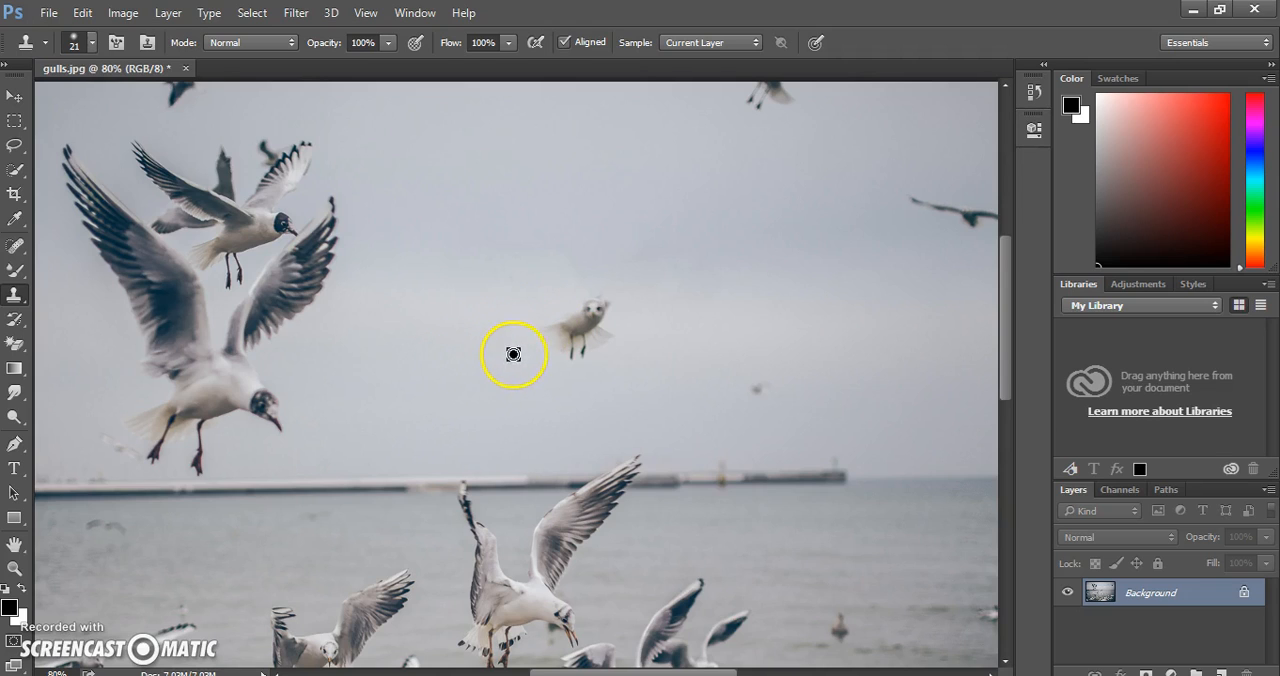
{"action": "left_click_drag", "start_coordinate": [570, 351], "coordinate": [584, 351]}
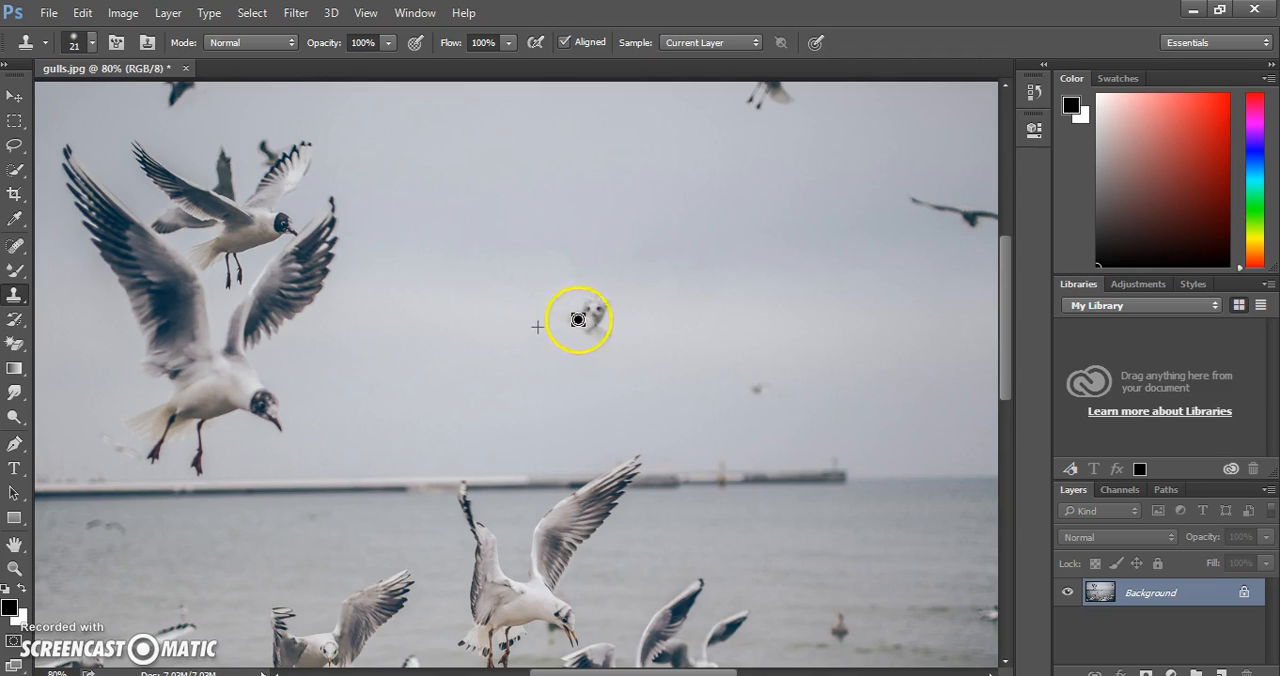
{"action": "mouse_move", "coordinate": [571, 312]}
{"action": "left_mouse_down"}
{"action": "mouse_move", "coordinate": [617, 329]}
{"action": "mouse_move", "coordinate": [590, 329]}
{"action": "left_mouse_up"}
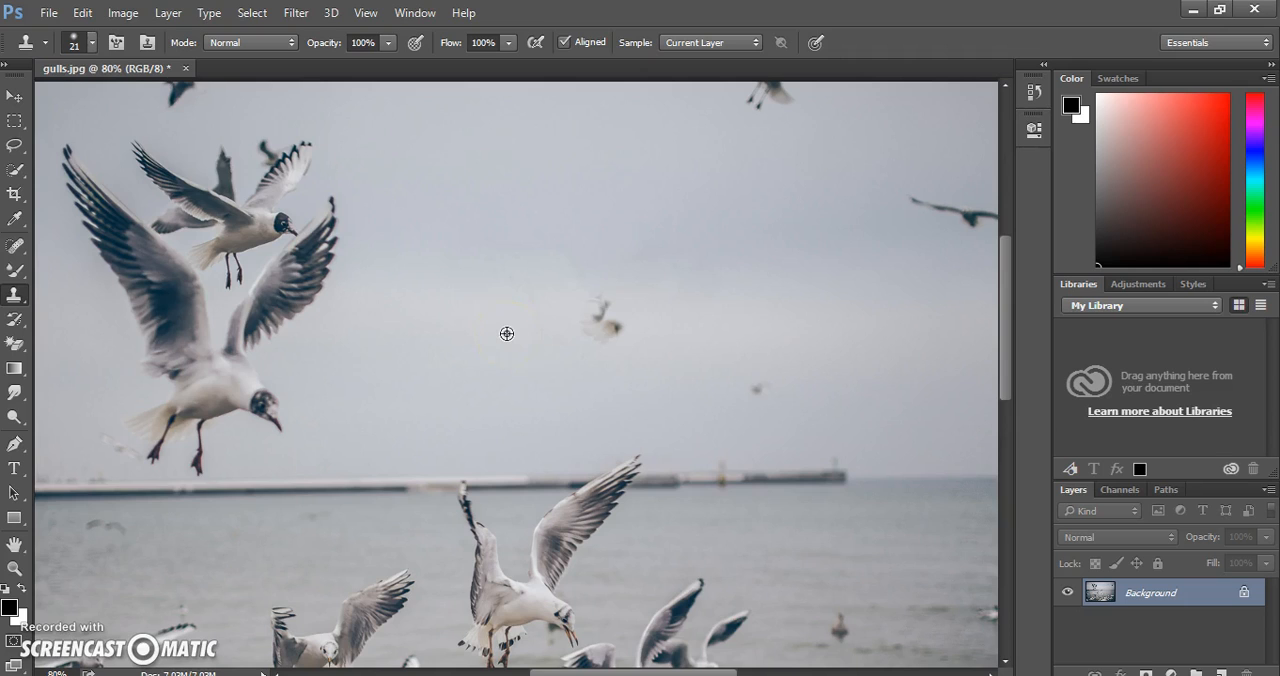
{"action": "mouse_move", "coordinate": [598, 334]}
{"action": "left_mouse_down"}
{"action": "mouse_move", "coordinate": [622, 329]}
{"action": "mouse_move", "coordinate": [579, 301]}
{"action": "mouse_move", "coordinate": [600, 297]}
{"action": "mouse_move", "coordinate": [585, 296]}
{"action": "mouse_move", "coordinate": [587, 317]}
{"action": "mouse_move", "coordinate": [606, 320]}
{"action": "mouse_move", "coordinate": [593, 314]}
{"action": "mouse_move", "coordinate": [583, 331]}
{"action": "mouse_move", "coordinate": [603, 343]}
{"action": "mouse_move", "coordinate": [617, 331]}
{"action": "mouse_move", "coordinate": [573, 327]}
{"action": "mouse_move", "coordinate": [563, 297]}
{"action": "left_mouse_up"}
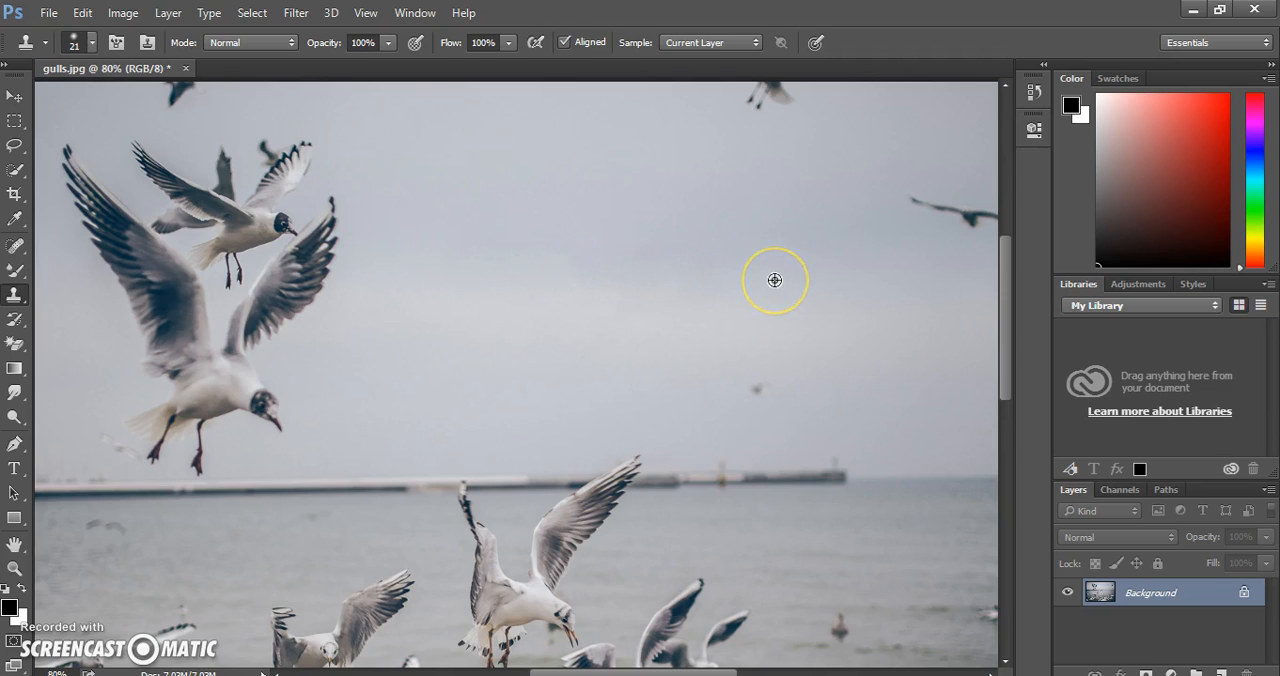
Touch up the blotchy sky where the mid-sky gull was, using further Clone Stamp strokes.
{"action": "mouse_move", "coordinate": [636, 248]}
{"action": "left_mouse_down"}
{"action": "mouse_move", "coordinate": [449, 266]}
{"action": "mouse_move", "coordinate": [503, 281]}
{"action": "mouse_move", "coordinate": [543, 231]}
{"action": "mouse_move", "coordinate": [469, 245]}
{"action": "mouse_move", "coordinate": [526, 265]}
{"action": "mouse_move", "coordinate": [566, 206]}
{"action": "mouse_move", "coordinate": [597, 237]}
{"action": "mouse_move", "coordinate": [565, 272]}
{"action": "mouse_move", "coordinate": [494, 269]}
{"action": "mouse_move", "coordinate": [564, 267]}
{"action": "mouse_move", "coordinate": [549, 257]}
{"action": "mouse_move", "coordinate": [253, 255]}
{"action": "mouse_move", "coordinate": [510, 258]}
{"action": "mouse_move", "coordinate": [451, 265]}
{"action": "mouse_move", "coordinate": [497, 277]}
{"action": "mouse_move", "coordinate": [501, 244]}
{"action": "mouse_move", "coordinate": [557, 249]}
{"action": "mouse_move", "coordinate": [497, 251]}
{"action": "mouse_move", "coordinate": [506, 262]}
{"action": "mouse_move", "coordinate": [483, 277]}
{"action": "mouse_move", "coordinate": [563, 294]}
{"action": "mouse_move", "coordinate": [224, 416]}
{"action": "left_mouse_up"}
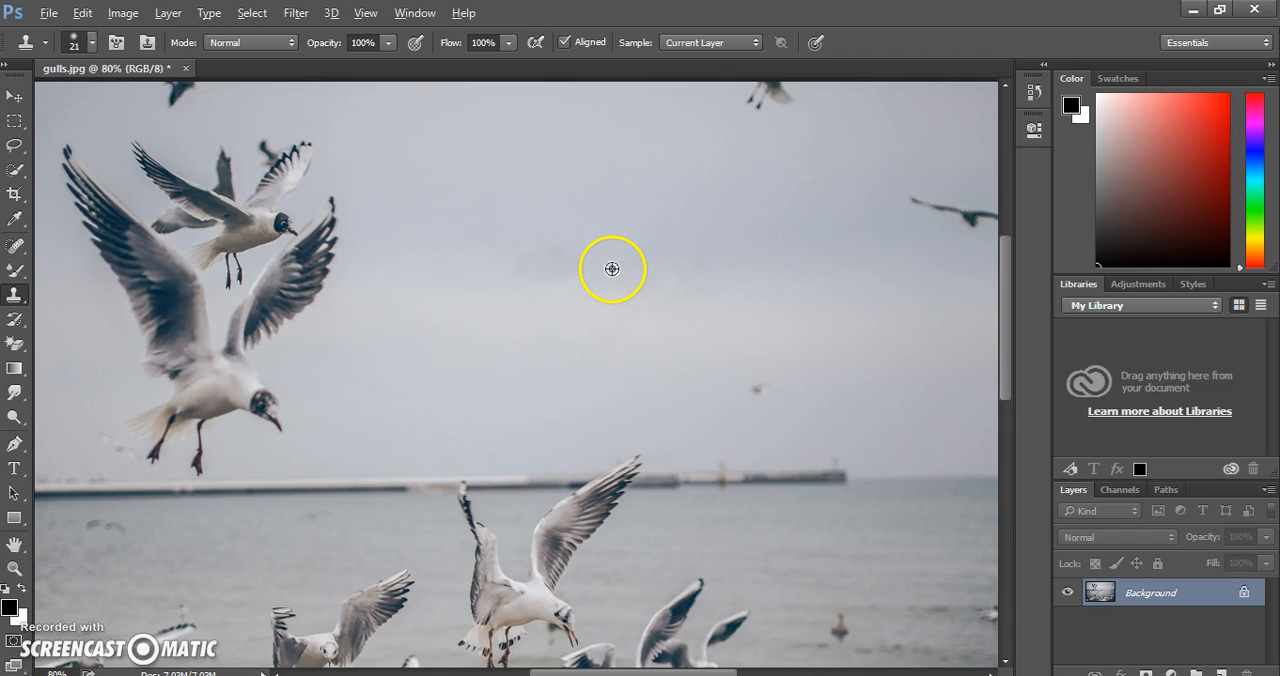
{"action": "mouse_move", "coordinate": [589, 268]}
{"action": "left_mouse_down"}
{"action": "mouse_move", "coordinate": [577, 259]}
{"action": "mouse_move", "coordinate": [622, 271]}
{"action": "left_mouse_up"}
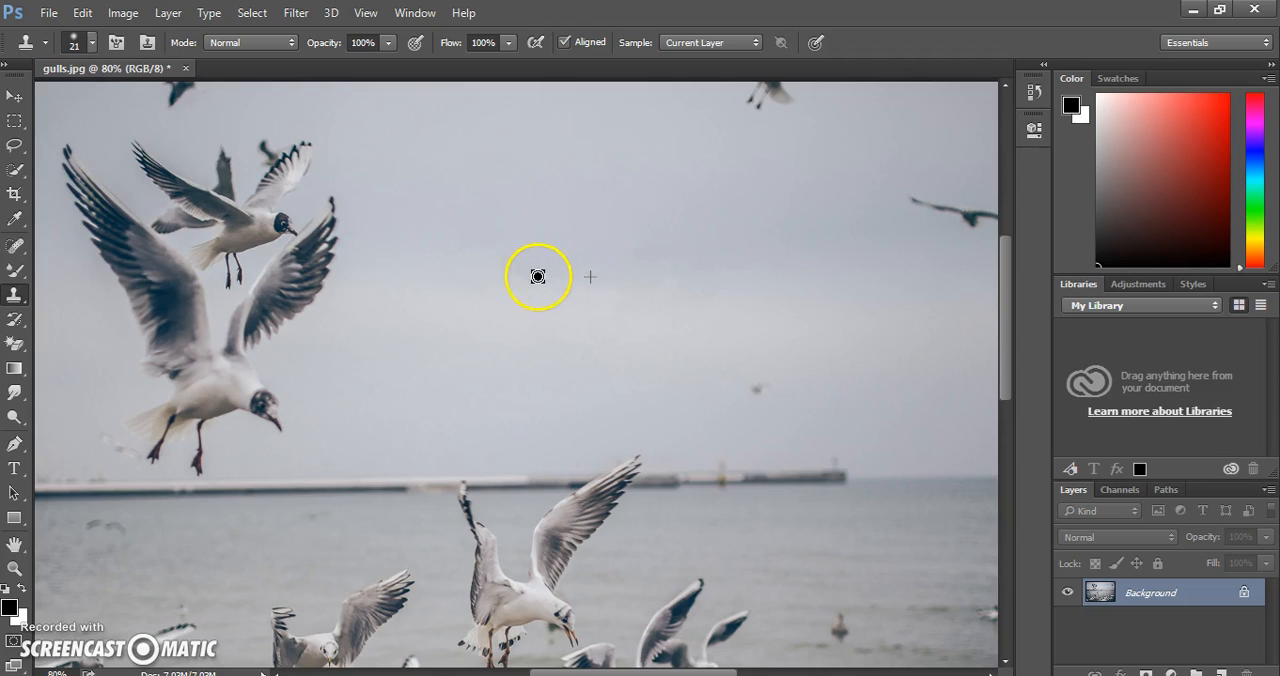
{"action": "mouse_move", "coordinate": [521, 271]}
{"action": "left_mouse_down"}
{"action": "mouse_move", "coordinate": [537, 251]}
{"action": "mouse_move", "coordinate": [520, 260]}
{"action": "mouse_move", "coordinate": [548, 264]}
{"action": "left_mouse_up"}
{"action": "mouse_move", "coordinate": [693, 243]}
{"action": "left_mouse_down"}
{"action": "mouse_move", "coordinate": [566, 251]}
{"action": "mouse_move", "coordinate": [524, 288]}
{"action": "mouse_move", "coordinate": [509, 260]}
{"action": "mouse_move", "coordinate": [571, 238]}
{"action": "left_mouse_up"}
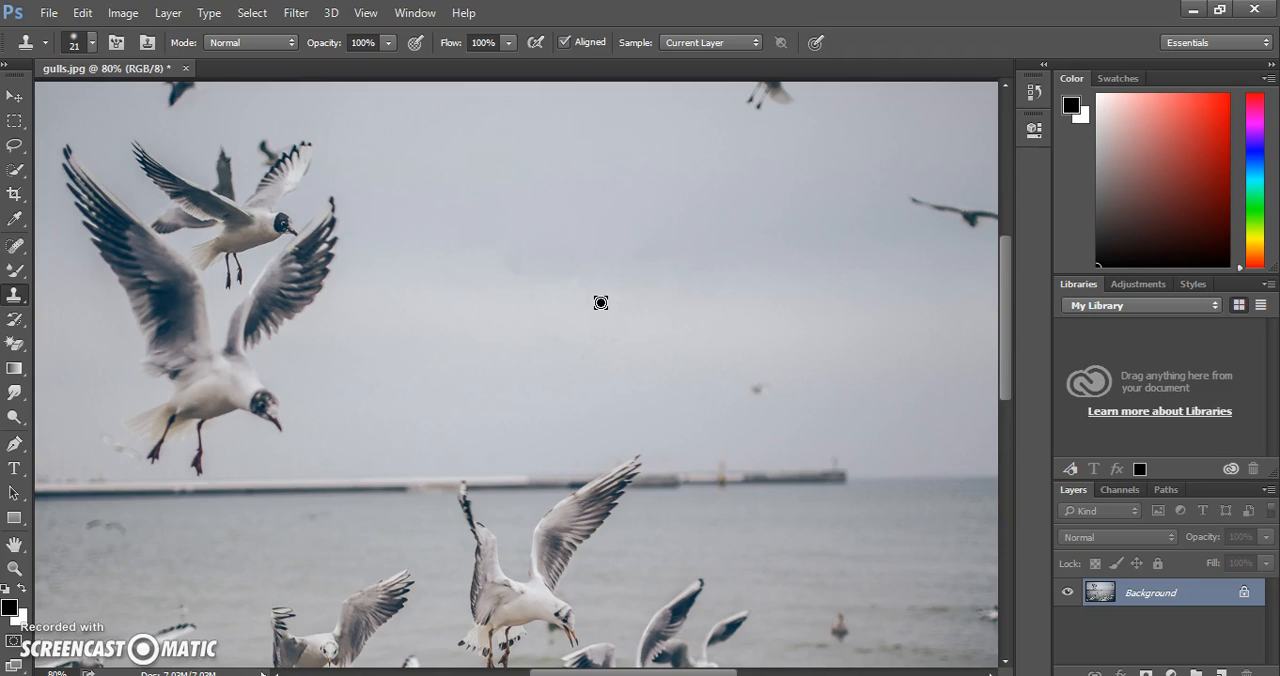
Blend the cloned sky patch where the gull was removed with the Smudge tool at 50% strength.
{"action": "left_click", "coordinate": [19, 404]}
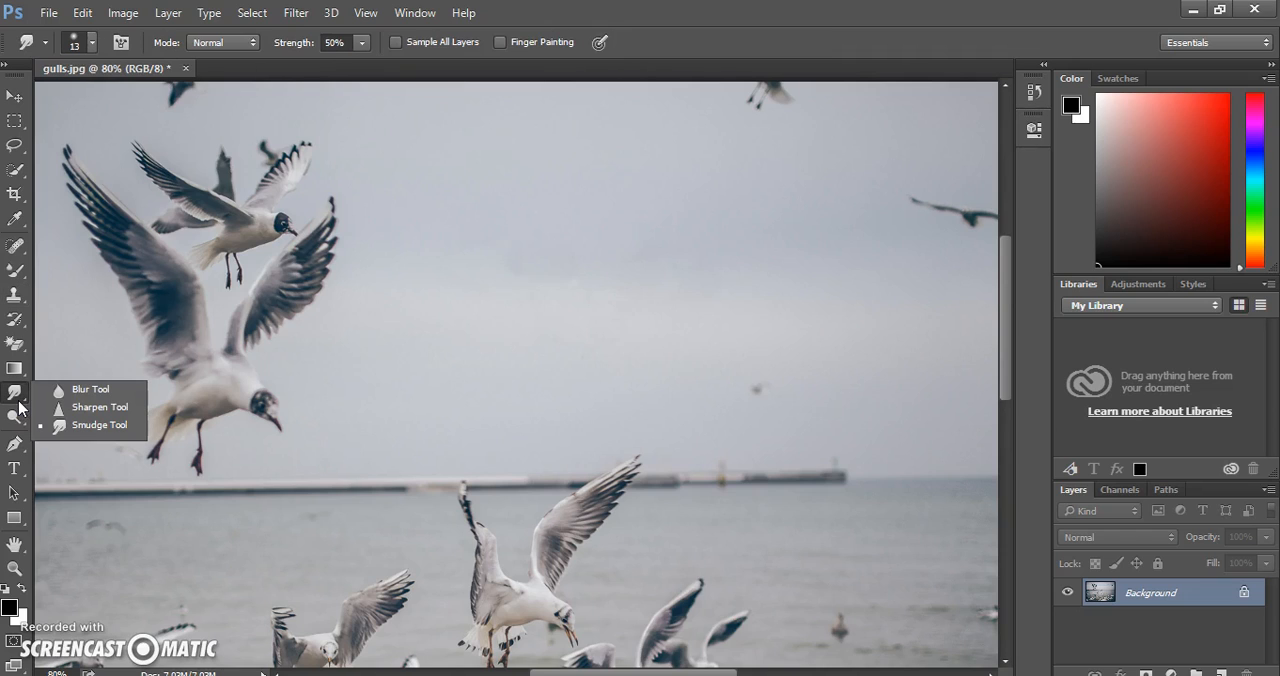
{"action": "left_click", "coordinate": [86, 426]}
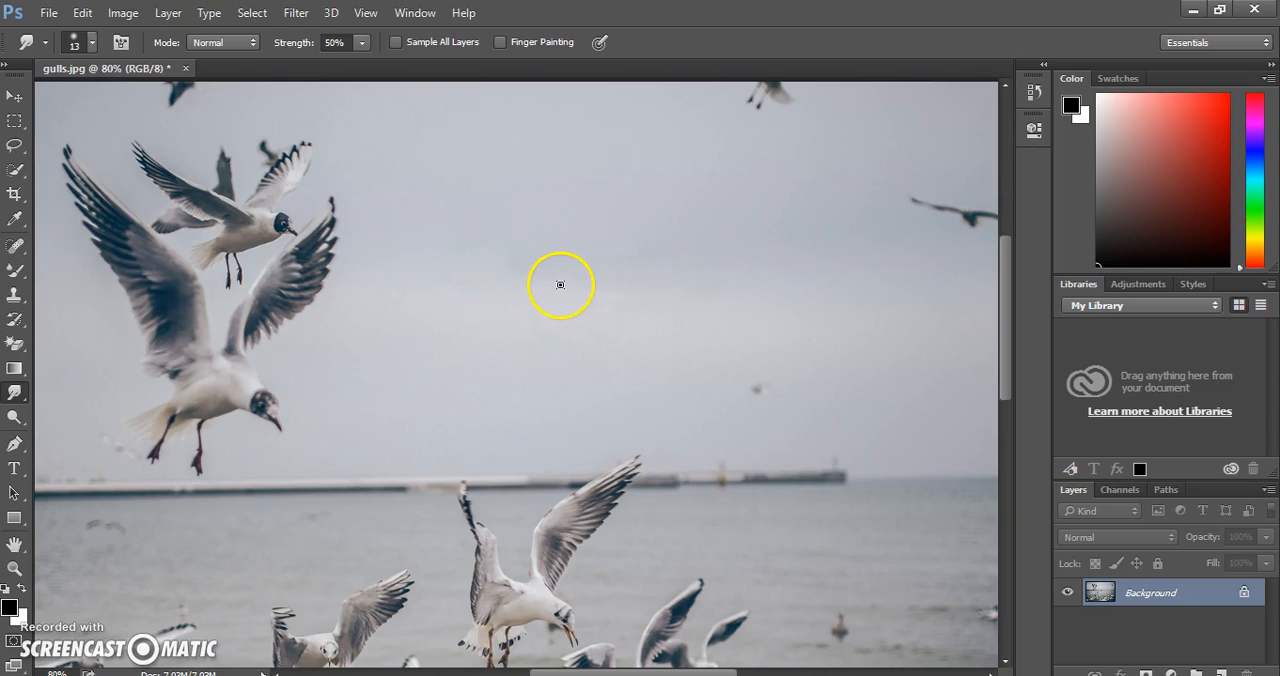
{"action": "mouse_move", "coordinate": [554, 286]}
{"action": "left_mouse_down"}
{"action": "mouse_move", "coordinate": [494, 268]}
{"action": "mouse_move", "coordinate": [532, 260]}
{"action": "mouse_move", "coordinate": [485, 256]}
{"action": "mouse_move", "coordinate": [538, 255]}
{"action": "mouse_move", "coordinate": [478, 250]}
{"action": "mouse_move", "coordinate": [588, 274]}
{"action": "mouse_move", "coordinate": [502, 266]}
{"action": "mouse_move", "coordinate": [569, 295]}
{"action": "mouse_move", "coordinate": [649, 295]}
{"action": "mouse_move", "coordinate": [603, 284]}
{"action": "mouse_move", "coordinate": [565, 285]}
{"action": "mouse_move", "coordinate": [667, 298]}
{"action": "mouse_move", "coordinate": [596, 307]}
{"action": "mouse_move", "coordinate": [439, 270]}
{"action": "mouse_move", "coordinate": [671, 269]}
{"action": "mouse_move", "coordinate": [461, 240]}
{"action": "mouse_move", "coordinate": [558, 298]}
{"action": "mouse_move", "coordinate": [607, 651]}
{"action": "left_mouse_up"}
Clone sky over the small dark bird near the upper edge of the view, above the large gull.
{"action": "left_click_drag", "start_coordinate": [605, 672], "coordinate": [555, 672]}
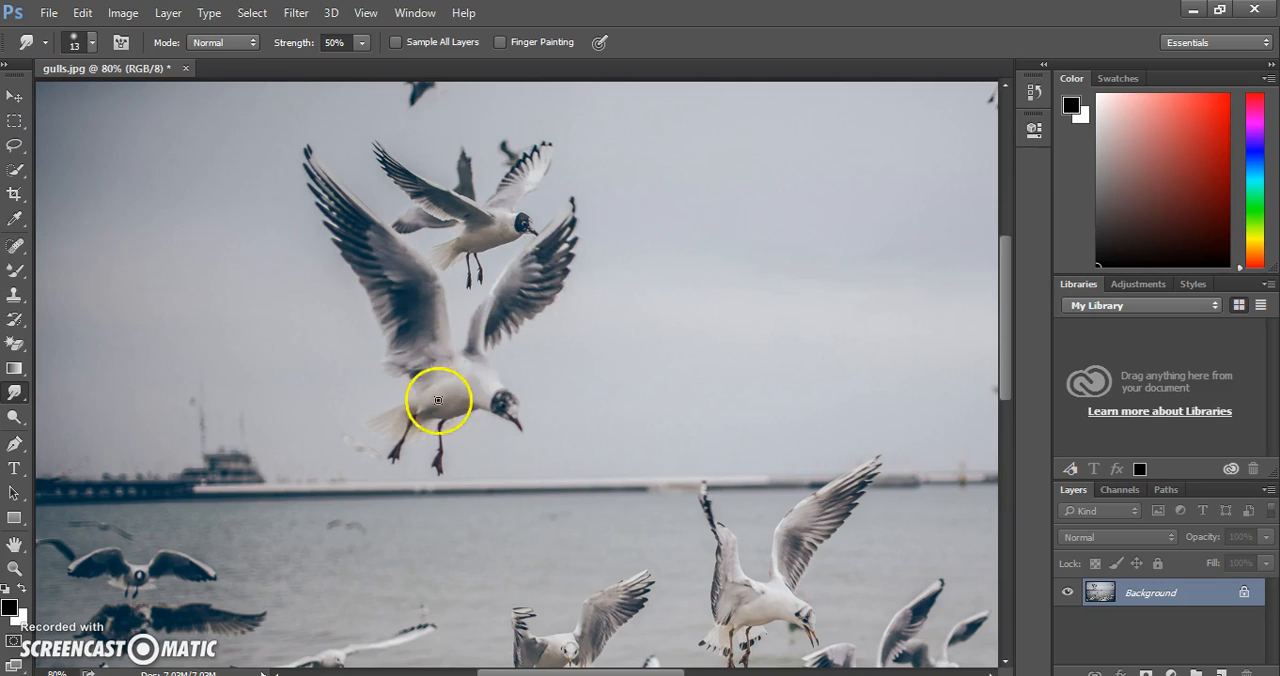
{"action": "left_click", "coordinate": [17, 295]}
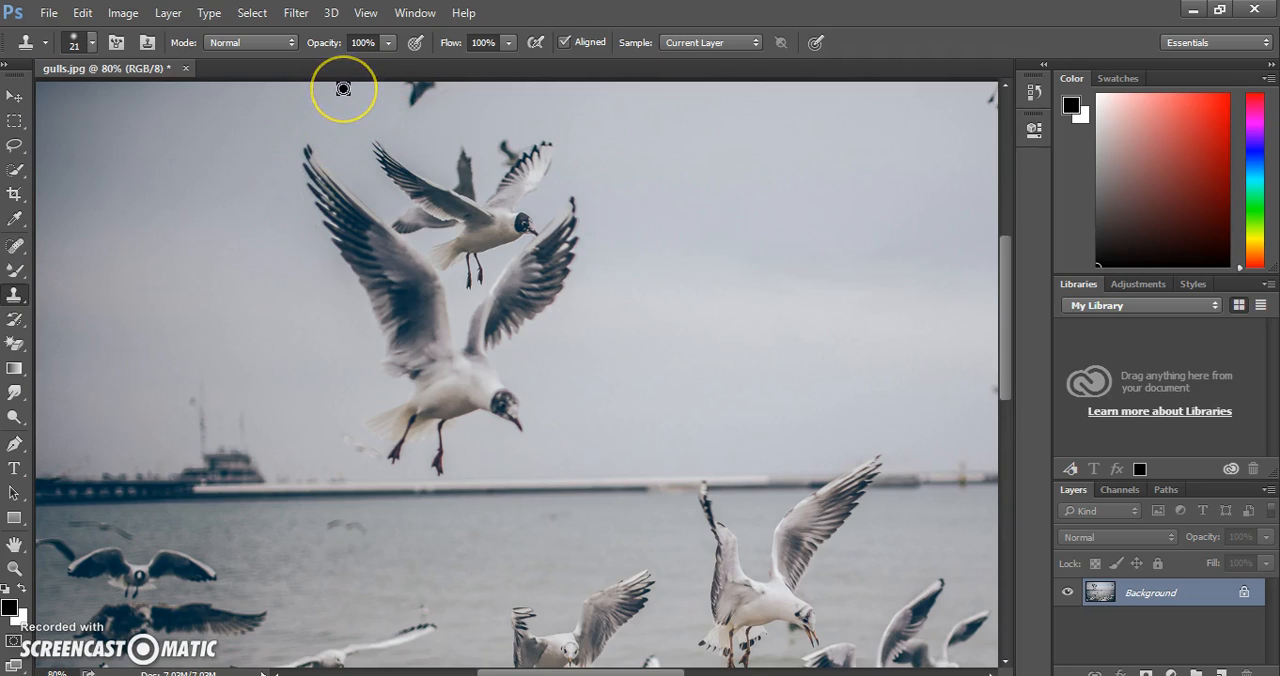
{"action": "left_click", "coordinate": [481, 88], "text": "alt"}
{"action": "mouse_move", "coordinate": [436, 87]}
{"action": "left_mouse_down"}
{"action": "mouse_move", "coordinate": [404, 86]}
{"action": "mouse_move", "coordinate": [428, 94]}
{"action": "mouse_move", "coordinate": [409, 99]}
{"action": "mouse_move", "coordinate": [416, 110]}
{"action": "left_mouse_up"}
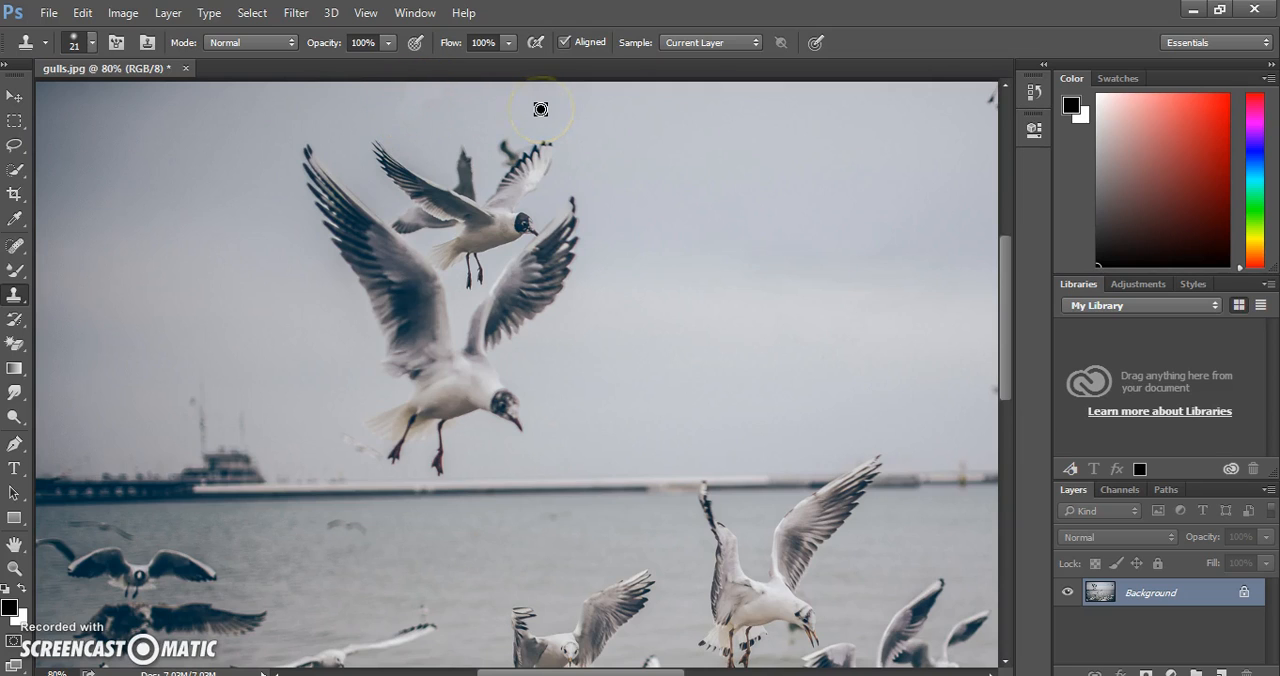
Clone sky over the wings and head of the smaller gull above the large one, including the distant birds behind it.
{"action": "mouse_move", "coordinate": [560, 130]}
{"action": "left_mouse_down"}
{"action": "mouse_move", "coordinate": [586, 160]}
{"action": "mouse_move", "coordinate": [595, 147]}
{"action": "left_mouse_up"}
{"action": "mouse_move", "coordinate": [557, 150]}
{"action": "left_mouse_down"}
{"action": "mouse_move", "coordinate": [523, 147]}
{"action": "mouse_move", "coordinate": [550, 143]}
{"action": "mouse_move", "coordinate": [497, 143]}
{"action": "mouse_move", "coordinate": [656, 167]}
{"action": "mouse_move", "coordinate": [557, 159]}
{"action": "left_mouse_up"}
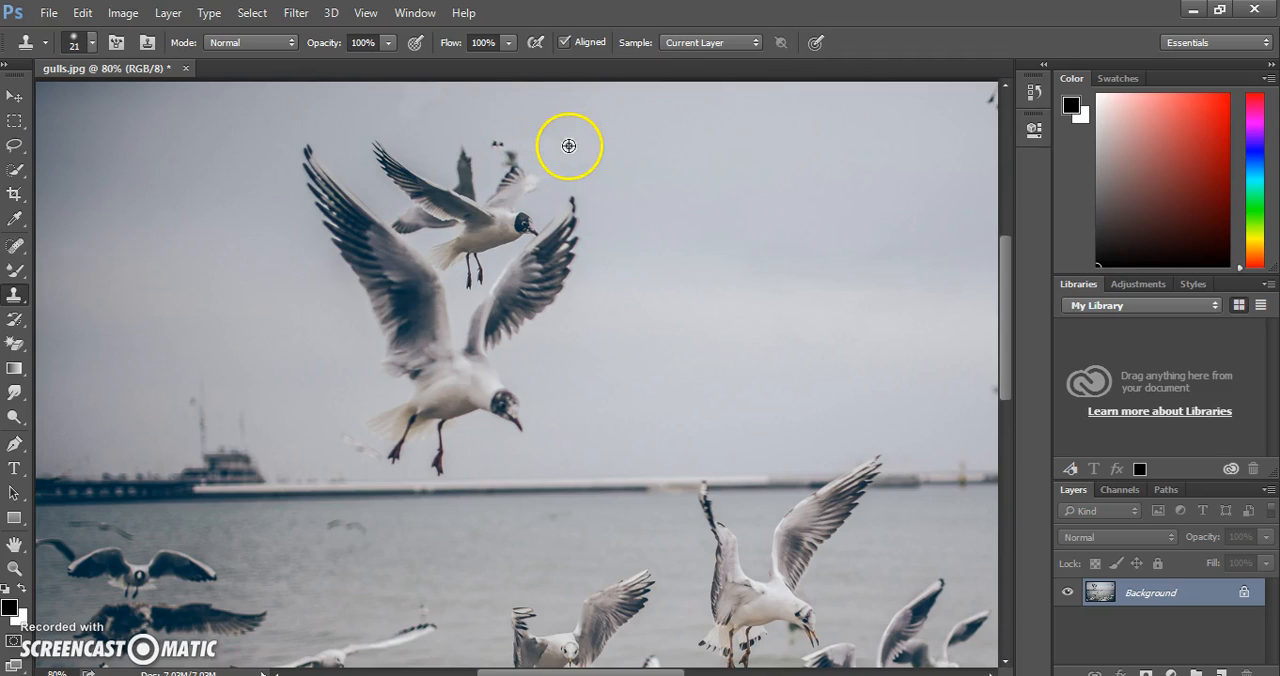
{"action": "mouse_move", "coordinate": [505, 141]}
{"action": "left_mouse_down"}
{"action": "mouse_move", "coordinate": [494, 137]}
{"action": "mouse_move", "coordinate": [528, 152]}
{"action": "mouse_move", "coordinate": [503, 160]}
{"action": "mouse_move", "coordinate": [528, 167]}
{"action": "mouse_move", "coordinate": [503, 171]}
{"action": "mouse_move", "coordinate": [540, 176]}
{"action": "mouse_move", "coordinate": [500, 137]}
{"action": "mouse_move", "coordinate": [439, 147]}
{"action": "left_mouse_up"}
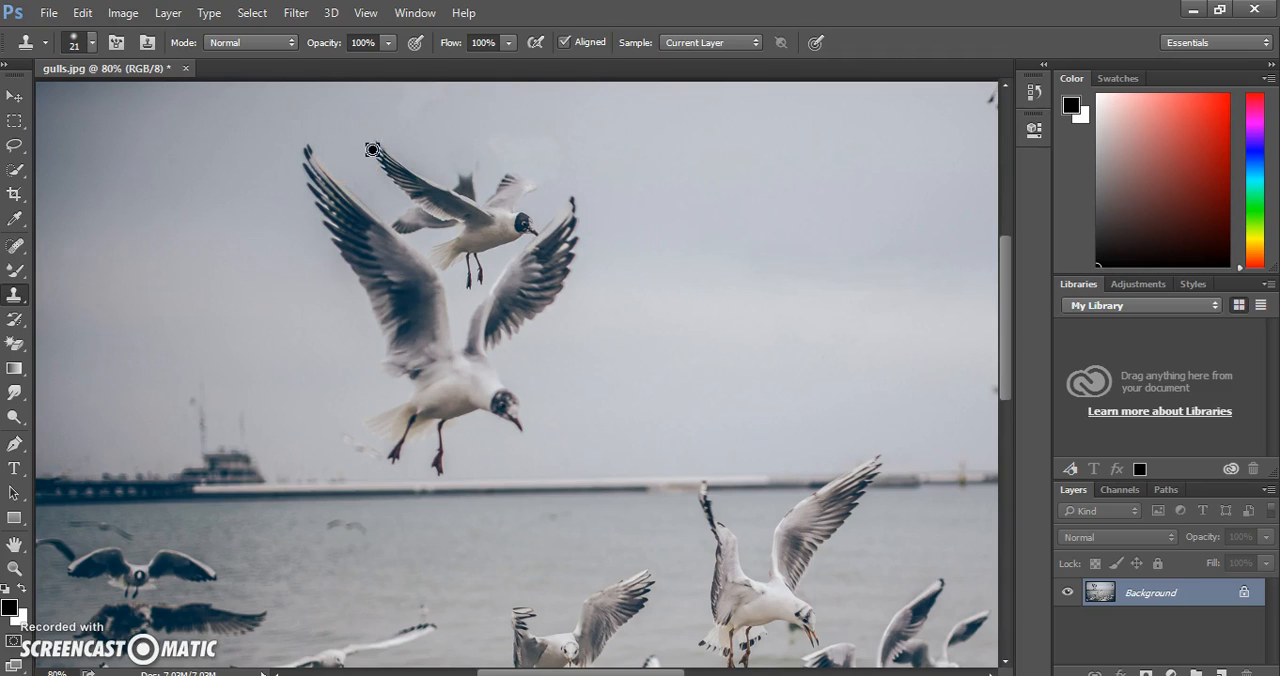
{"action": "mouse_move", "coordinate": [372, 142]}
{"action": "left_mouse_down"}
{"action": "mouse_move", "coordinate": [405, 192]}
{"action": "mouse_move", "coordinate": [383, 156]}
{"action": "mouse_move", "coordinate": [409, 166]}
{"action": "mouse_move", "coordinate": [394, 167]}
{"action": "left_mouse_up"}
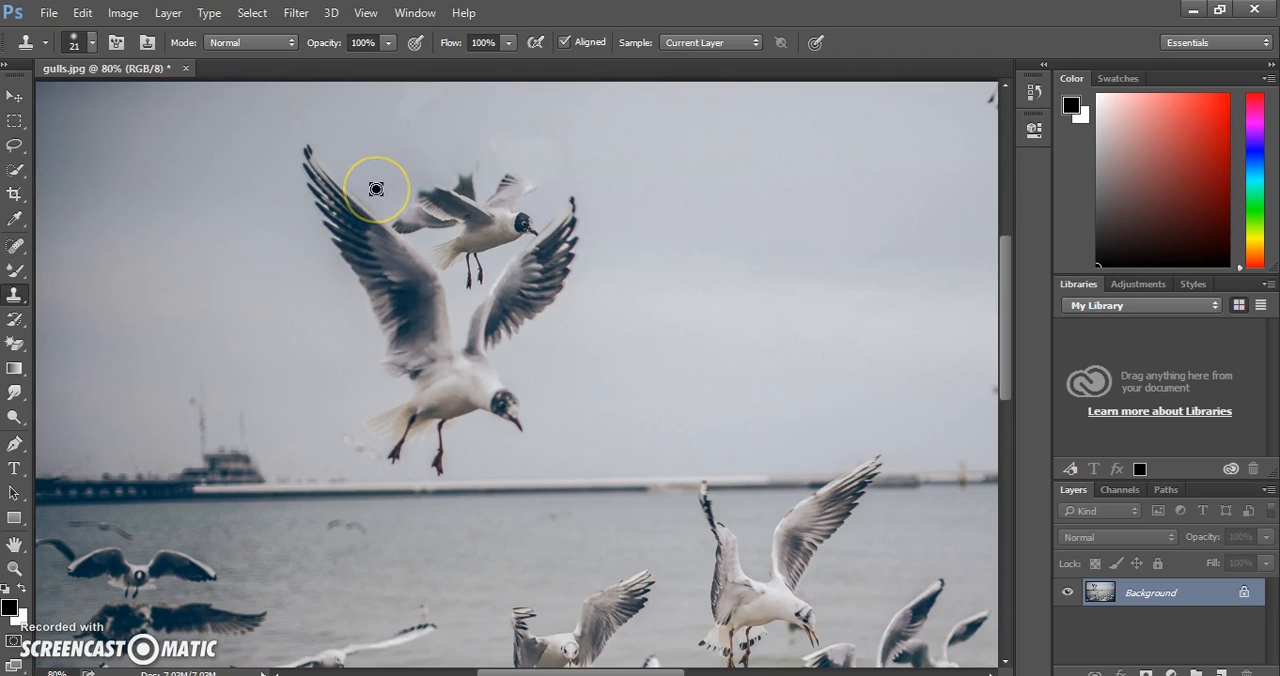
{"action": "mouse_move", "coordinate": [376, 188]}
{"action": "left_mouse_down"}
{"action": "mouse_move", "coordinate": [427, 207]}
{"action": "mouse_move", "coordinate": [425, 190]}
{"action": "mouse_move", "coordinate": [410, 208]}
{"action": "mouse_move", "coordinate": [426, 220]}
{"action": "mouse_move", "coordinate": [406, 207]}
{"action": "mouse_move", "coordinate": [442, 207]}
{"action": "mouse_move", "coordinate": [429, 196]}
{"action": "mouse_move", "coordinate": [451, 187]}
{"action": "mouse_move", "coordinate": [396, 158]}
{"action": "mouse_move", "coordinate": [464, 176]}
{"action": "mouse_move", "coordinate": [479, 167]}
{"action": "mouse_move", "coordinate": [438, 197]}
{"action": "mouse_move", "coordinate": [470, 180]}
{"action": "mouse_move", "coordinate": [464, 195]}
{"action": "mouse_move", "coordinate": [409, 195]}
{"action": "mouse_move", "coordinate": [405, 242]}
{"action": "left_mouse_up"}
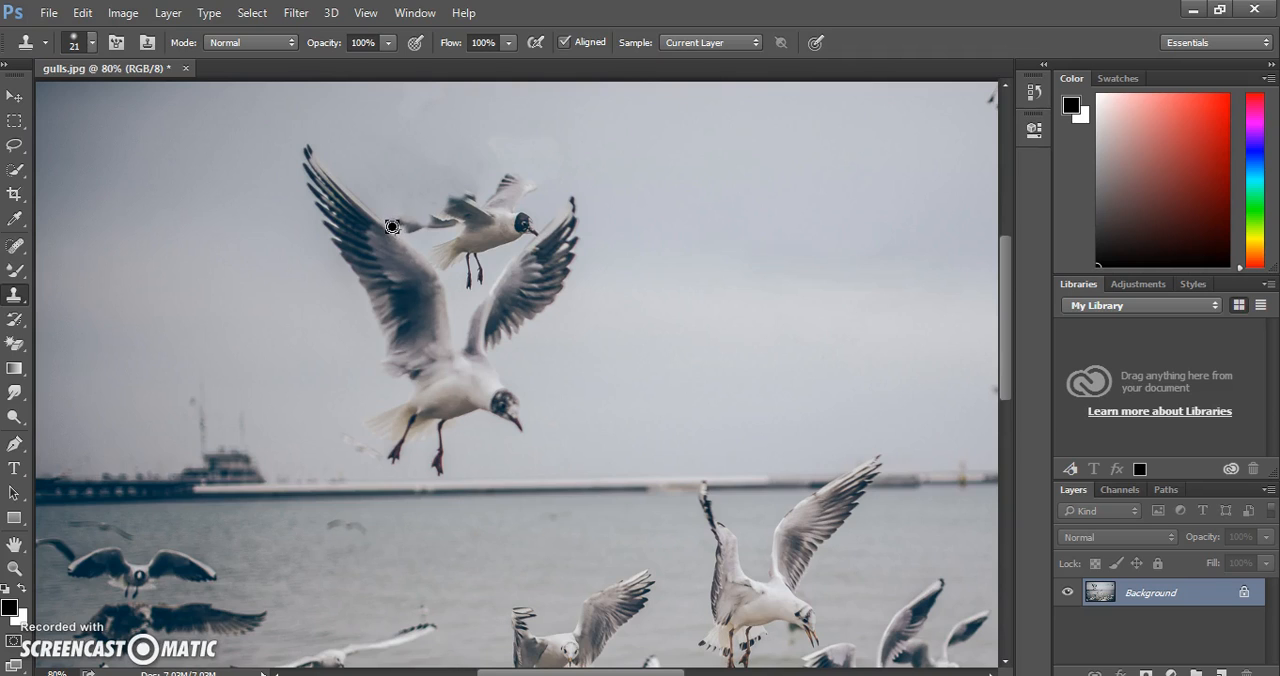
{"action": "mouse_move", "coordinate": [388, 226]}
{"action": "left_mouse_down"}
{"action": "mouse_move", "coordinate": [415, 243]}
{"action": "mouse_move", "coordinate": [373, 214]}
{"action": "left_mouse_up"}
{"action": "left_click_drag", "start_coordinate": [368, 206], "coordinate": [385, 222]}
{"action": "left_click", "coordinate": [403, 190], "text": "alt"}
{"action": "mouse_move", "coordinate": [401, 190]}
{"action": "left_mouse_down"}
{"action": "mouse_move", "coordinate": [471, 194]}
{"action": "mouse_move", "coordinate": [449, 198]}
{"action": "left_mouse_up"}
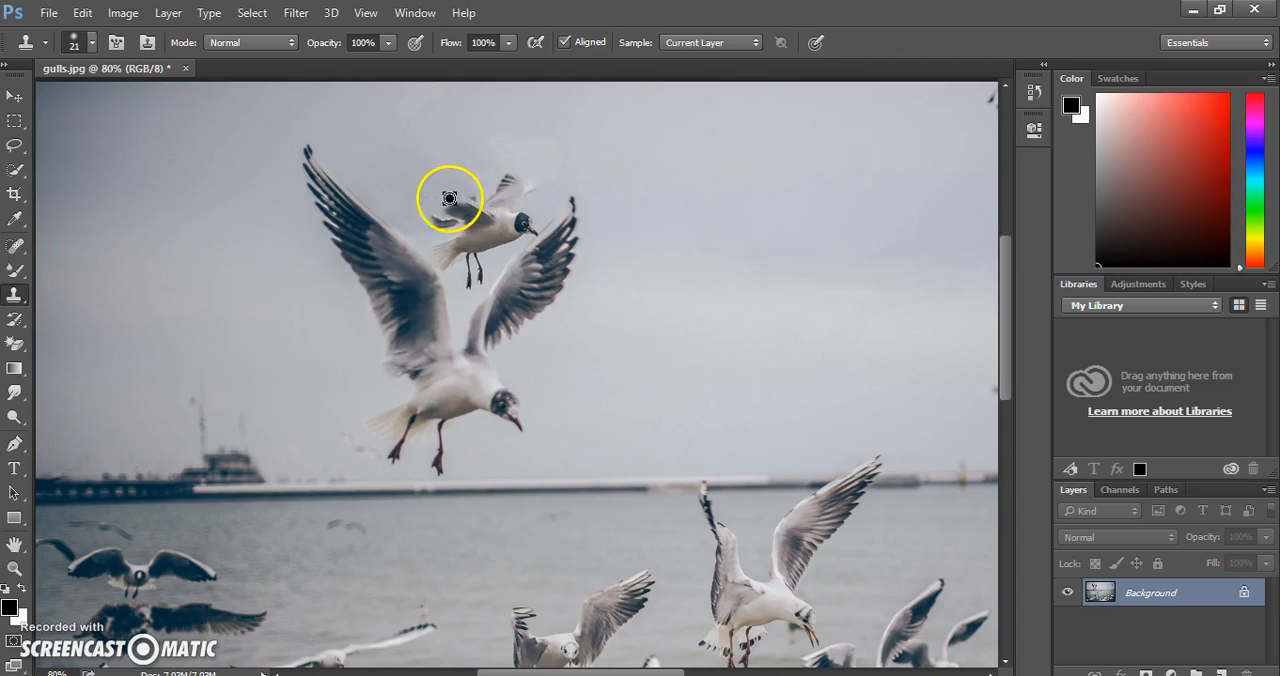
{"action": "left_click", "coordinate": [382, 178], "text": "alt"}
{"action": "mouse_move", "coordinate": [382, 178]}
{"action": "left_mouse_down"}
{"action": "mouse_move", "coordinate": [511, 179]}
{"action": "mouse_move", "coordinate": [451, 198]}
{"action": "mouse_move", "coordinate": [474, 209]}
{"action": "mouse_move", "coordinate": [494, 206]}
{"action": "mouse_move", "coordinate": [468, 193]}
{"action": "mouse_move", "coordinate": [450, 206]}
{"action": "mouse_move", "coordinate": [512, 177]}
{"action": "mouse_move", "coordinate": [593, 168]}
{"action": "mouse_move", "coordinate": [712, 198]}
{"action": "mouse_move", "coordinate": [515, 186]}
{"action": "mouse_move", "coordinate": [497, 178]}
{"action": "mouse_move", "coordinate": [533, 183]}
{"action": "mouse_move", "coordinate": [470, 157]}
{"action": "mouse_move", "coordinate": [484, 182]}
{"action": "mouse_move", "coordinate": [522, 196]}
{"action": "mouse_move", "coordinate": [509, 202]}
{"action": "mouse_move", "coordinate": [480, 198]}
{"action": "mouse_move", "coordinate": [451, 168]}
{"action": "mouse_move", "coordinate": [486, 179]}
{"action": "mouse_move", "coordinate": [485, 217]}
{"action": "mouse_move", "coordinate": [531, 229]}
{"action": "mouse_move", "coordinate": [516, 231]}
{"action": "mouse_move", "coordinate": [506, 211]}
{"action": "mouse_move", "coordinate": [491, 214]}
{"action": "mouse_move", "coordinate": [471, 151]}
{"action": "mouse_move", "coordinate": [560, 137]}
{"action": "mouse_move", "coordinate": [471, 129]}
{"action": "mouse_move", "coordinate": [452, 131]}
{"action": "mouse_move", "coordinate": [462, 187]}
{"action": "mouse_move", "coordinate": [474, 160]}
{"action": "mouse_move", "coordinate": [446, 177]}
{"action": "mouse_move", "coordinate": [460, 191]}
{"action": "mouse_move", "coordinate": [440, 224]}
{"action": "left_mouse_up"}
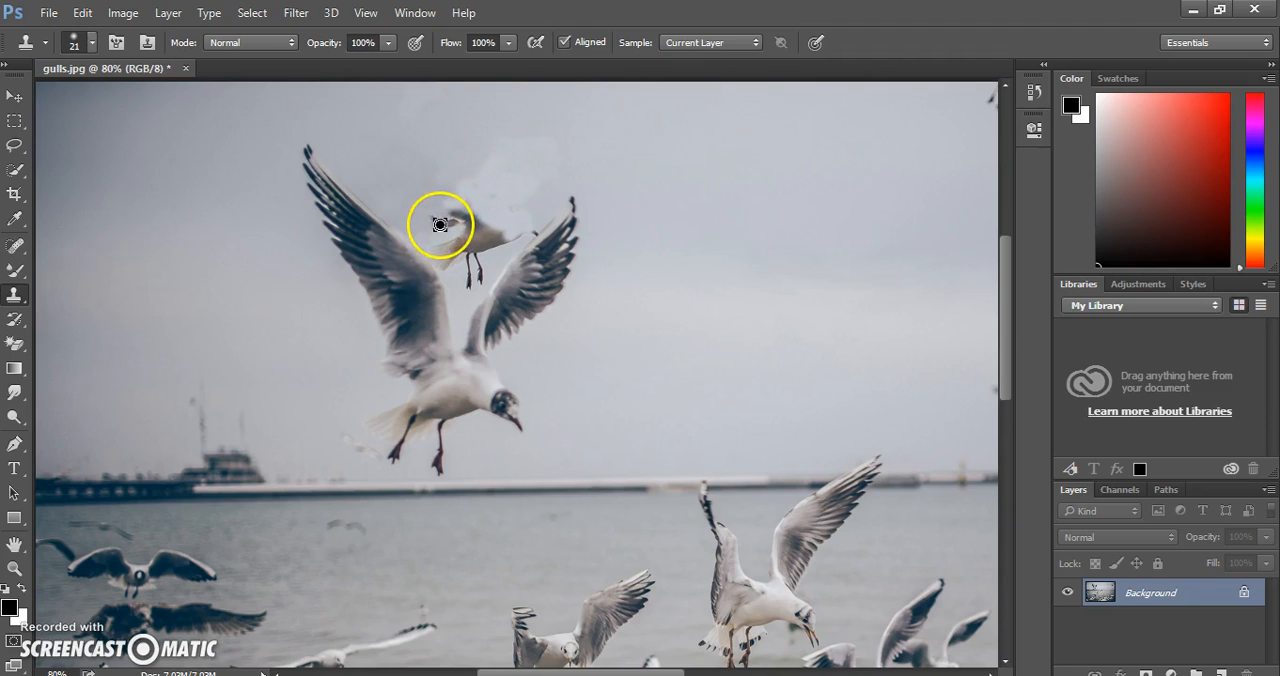
Clone sky over the smaller gull's remaining body, legs and tail between the large gull's wings.
{"action": "mouse_move", "coordinate": [518, 220]}
{"action": "left_mouse_down"}
{"action": "mouse_move", "coordinate": [503, 248]}
{"action": "mouse_move", "coordinate": [491, 243]}
{"action": "left_mouse_up"}
{"action": "left_click", "coordinate": [392, 188], "text": "alt"}
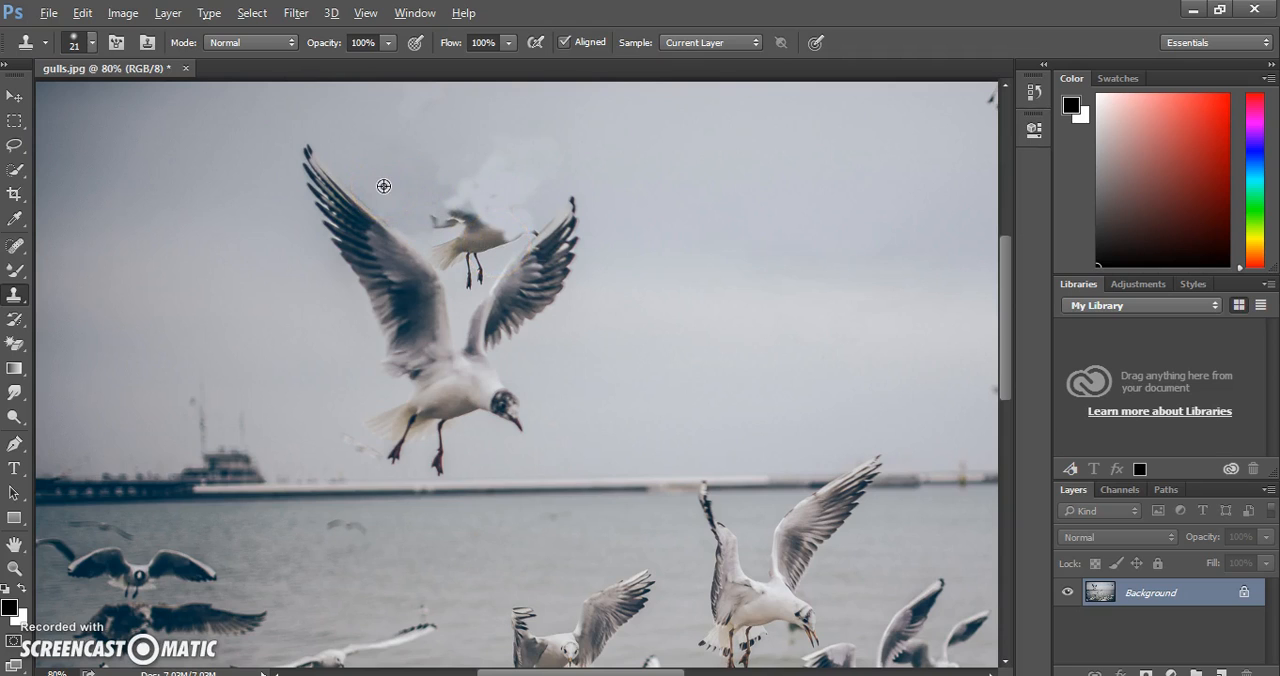
{"action": "mouse_move", "coordinate": [428, 207]}
{"action": "left_mouse_down"}
{"action": "mouse_move", "coordinate": [482, 219]}
{"action": "mouse_move", "coordinate": [439, 216]}
{"action": "mouse_move", "coordinate": [484, 208]}
{"action": "mouse_move", "coordinate": [441, 200]}
{"action": "mouse_move", "coordinate": [470, 190]}
{"action": "mouse_move", "coordinate": [462, 182]}
{"action": "mouse_move", "coordinate": [513, 174]}
{"action": "mouse_move", "coordinate": [479, 165]}
{"action": "mouse_move", "coordinate": [503, 157]}
{"action": "mouse_move", "coordinate": [454, 163]}
{"action": "mouse_move", "coordinate": [442, 170]}
{"action": "mouse_move", "coordinate": [497, 179]}
{"action": "mouse_move", "coordinate": [437, 180]}
{"action": "mouse_move", "coordinate": [518, 188]}
{"action": "mouse_move", "coordinate": [478, 199]}
{"action": "mouse_move", "coordinate": [538, 201]}
{"action": "mouse_move", "coordinate": [520, 190]}
{"action": "mouse_move", "coordinate": [538, 180]}
{"action": "mouse_move", "coordinate": [499, 157]}
{"action": "mouse_move", "coordinate": [549, 146]}
{"action": "mouse_move", "coordinate": [523, 156]}
{"action": "mouse_move", "coordinate": [545, 166]}
{"action": "mouse_move", "coordinate": [497, 144]}
{"action": "mouse_move", "coordinate": [547, 146]}
{"action": "mouse_move", "coordinate": [534, 174]}
{"action": "mouse_move", "coordinate": [502, 167]}
{"action": "mouse_move", "coordinate": [488, 214]}
{"action": "mouse_move", "coordinate": [531, 211]}
{"action": "mouse_move", "coordinate": [494, 226]}
{"action": "mouse_move", "coordinate": [460, 214]}
{"action": "mouse_move", "coordinate": [466, 249]}
{"action": "mouse_move", "coordinate": [498, 228]}
{"action": "mouse_move", "coordinate": [460, 229]}
{"action": "mouse_move", "coordinate": [509, 220]}
{"action": "mouse_move", "coordinate": [494, 249]}
{"action": "mouse_move", "coordinate": [529, 217]}
{"action": "mouse_move", "coordinate": [503, 211]}
{"action": "mouse_move", "coordinate": [543, 197]}
{"action": "mouse_move", "coordinate": [529, 232]}
{"action": "left_mouse_up"}
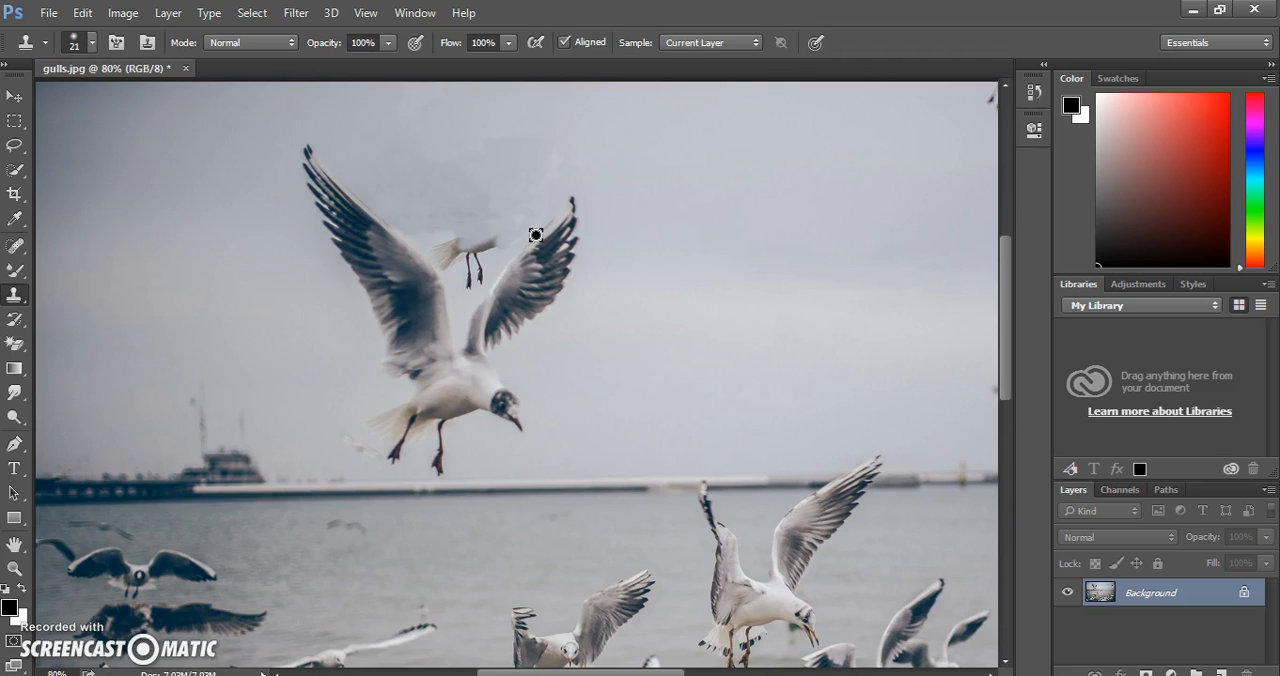
{"action": "mouse_move", "coordinate": [536, 234]}
{"action": "left_mouse_down"}
{"action": "mouse_move", "coordinate": [477, 231]}
{"action": "mouse_move", "coordinate": [536, 233]}
{"action": "left_mouse_up"}
{"action": "left_click", "coordinate": [547, 225], "text": "alt"}
{"action": "left_click", "coordinate": [509, 177]}
{"action": "mouse_move", "coordinate": [509, 177]}
{"action": "left_mouse_down"}
{"action": "mouse_move", "coordinate": [480, 244]}
{"action": "mouse_move", "coordinate": [500, 241]}
{"action": "mouse_move", "coordinate": [467, 287]}
{"action": "left_mouse_up"}
{"action": "left_click", "coordinate": [454, 284], "text": "alt"}
{"action": "mouse_move", "coordinate": [475, 266]}
{"action": "left_mouse_down"}
{"action": "mouse_move", "coordinate": [494, 263]}
{"action": "mouse_move", "coordinate": [466, 255]}
{"action": "mouse_move", "coordinate": [463, 209]}
{"action": "mouse_move", "coordinate": [451, 209]}
{"action": "left_mouse_up"}
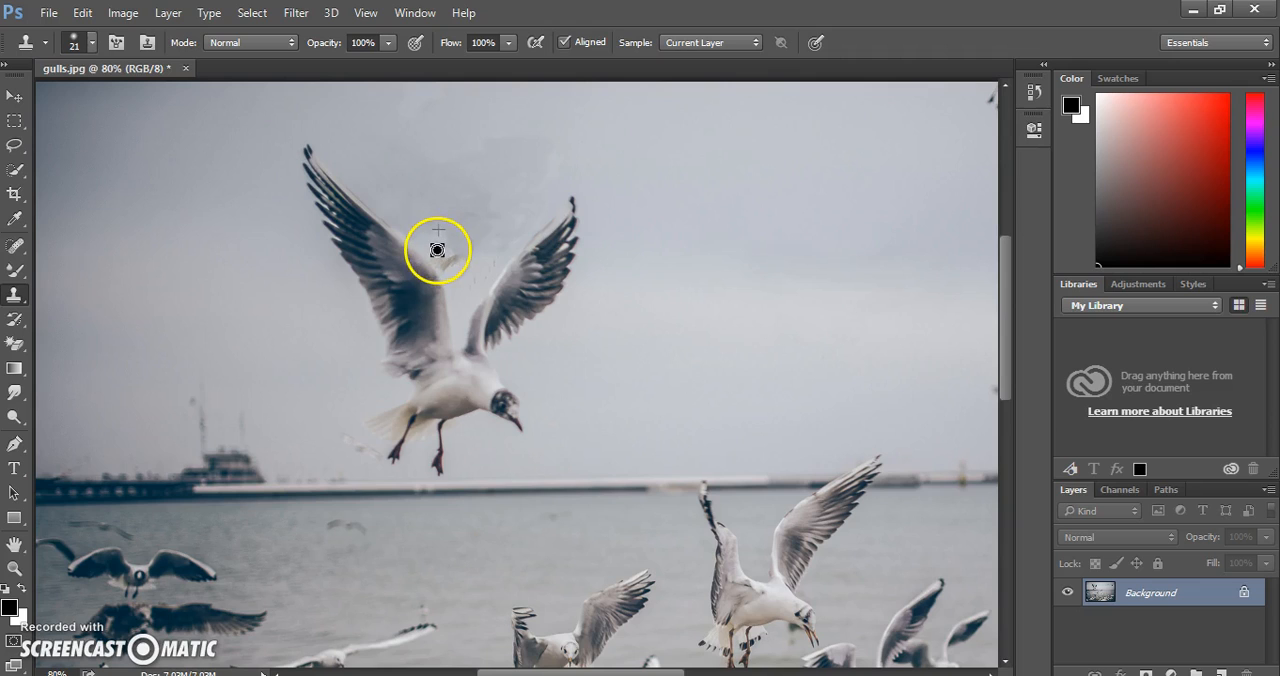
{"action": "mouse_move", "coordinate": [454, 264]}
{"action": "left_mouse_down"}
{"action": "mouse_move", "coordinate": [486, 207]}
{"action": "mouse_move", "coordinate": [472, 245]}
{"action": "left_mouse_up"}
Smudge the cloned sky between the large gull's raised wings to blend the patches.
{"action": "left_click", "coordinate": [14, 393]}
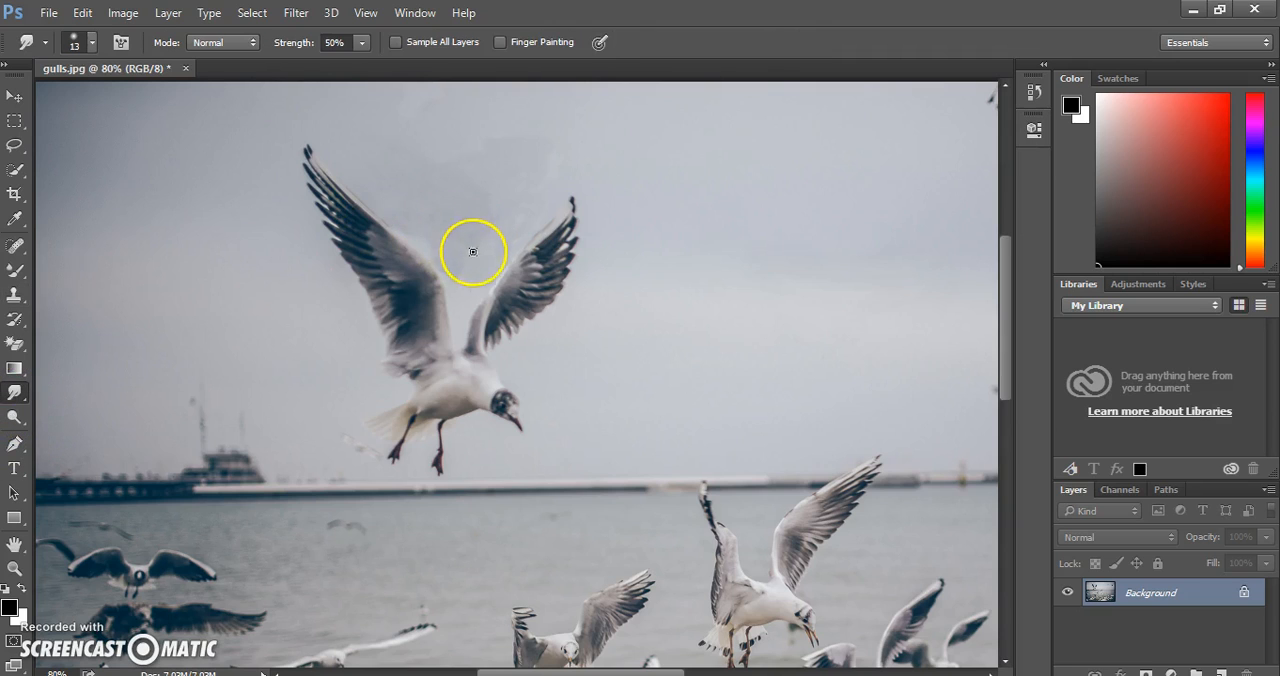
{"action": "mouse_move", "coordinate": [463, 219]}
{"action": "left_mouse_down"}
{"action": "mouse_move", "coordinate": [470, 161]}
{"action": "mouse_move", "coordinate": [456, 166]}
{"action": "mouse_move", "coordinate": [513, 147]}
{"action": "mouse_move", "coordinate": [447, 174]}
{"action": "mouse_move", "coordinate": [455, 231]}
{"action": "mouse_move", "coordinate": [419, 234]}
{"action": "mouse_move", "coordinate": [427, 250]}
{"action": "mouse_move", "coordinate": [410, 241]}
{"action": "mouse_move", "coordinate": [447, 254]}
{"action": "left_mouse_up"}
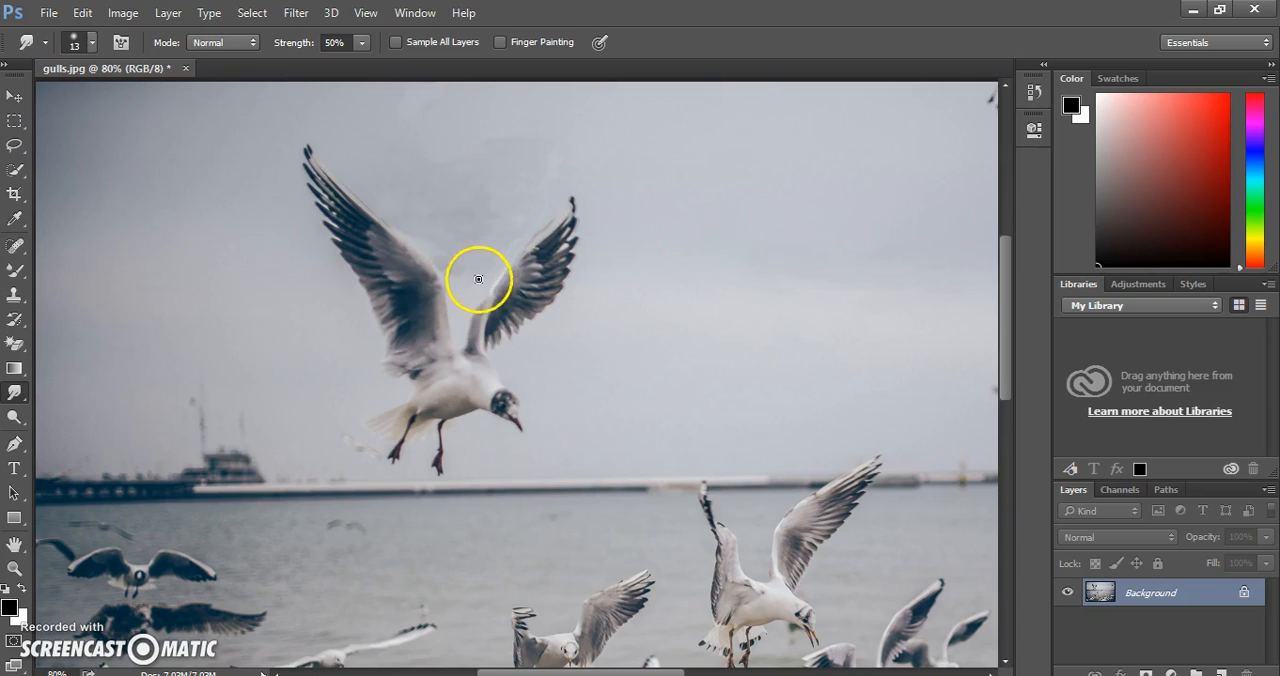